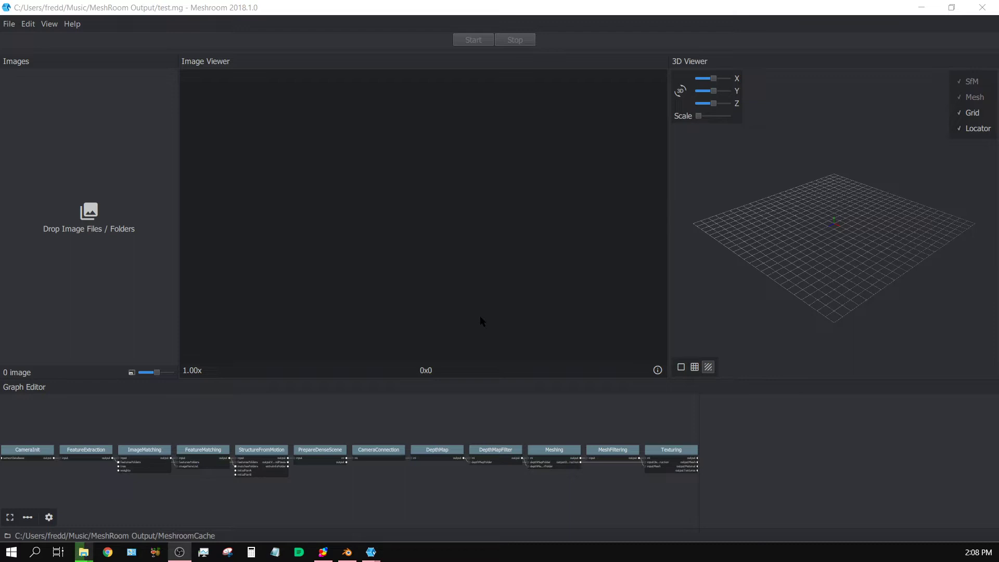
Step: Switch between Meshroom and Blender, ending with Blender's camera view of the two heads in front
{"action": "left_click", "coordinate": [477, 7]}
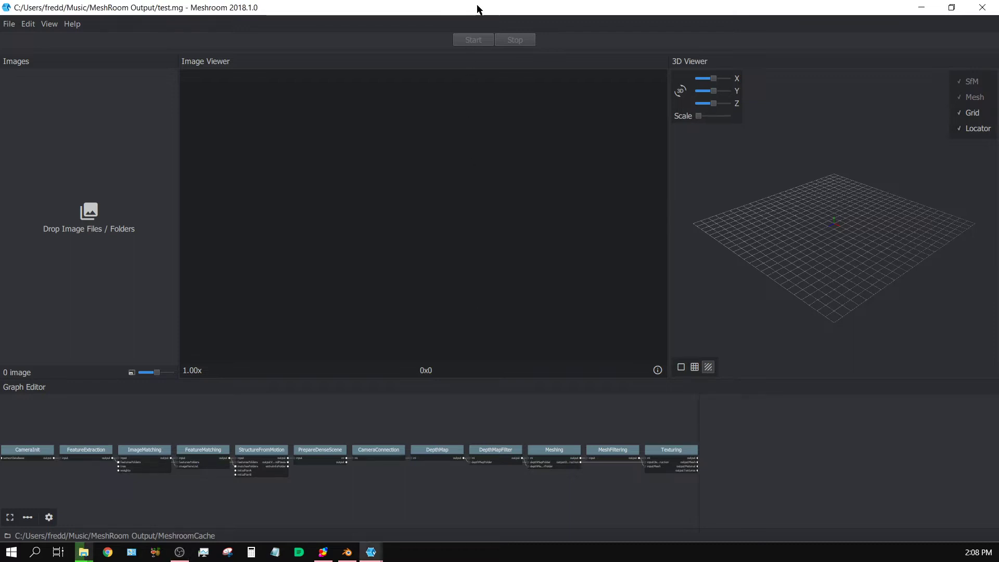
{"action": "left_click", "coordinate": [352, 556]}
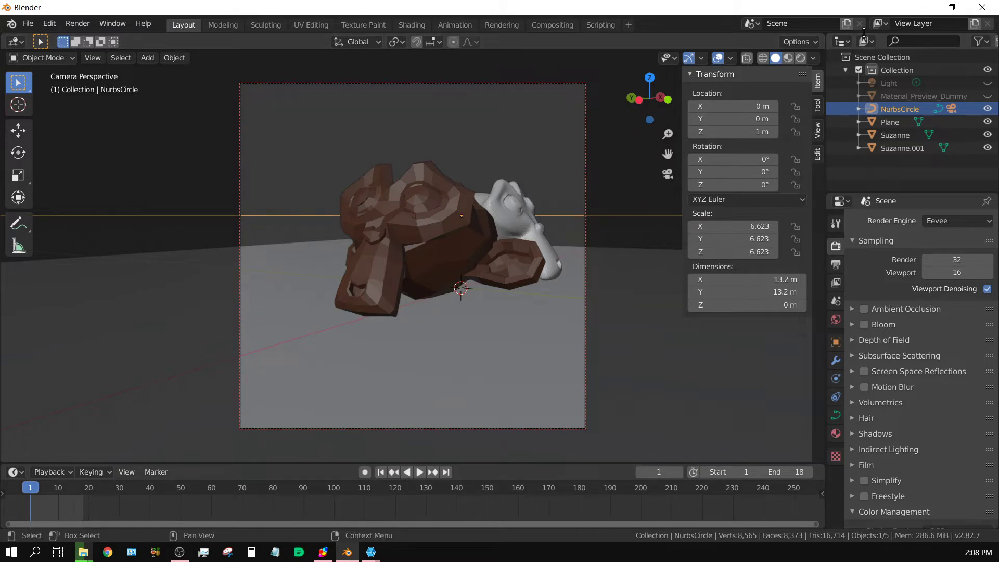
{"action": "left_click", "coordinate": [923, 8]}
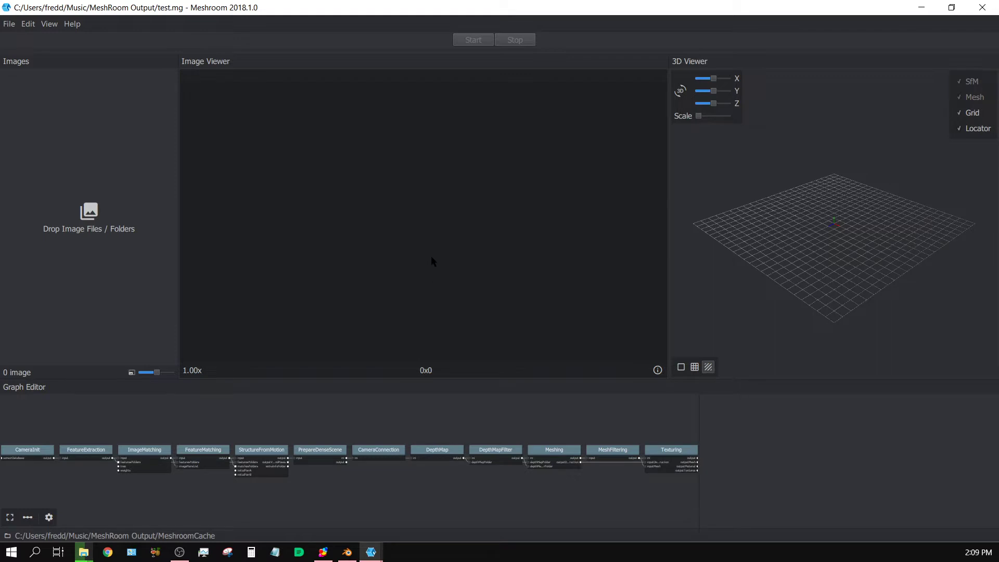
{"action": "left_click", "coordinate": [347, 552]}
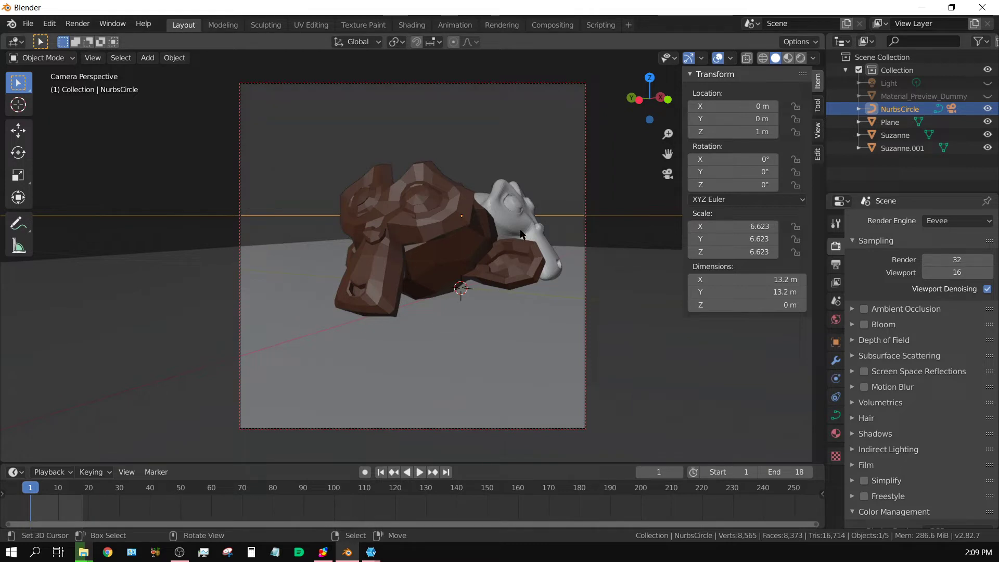
{"action": "left_click", "coordinate": [921, 7]}
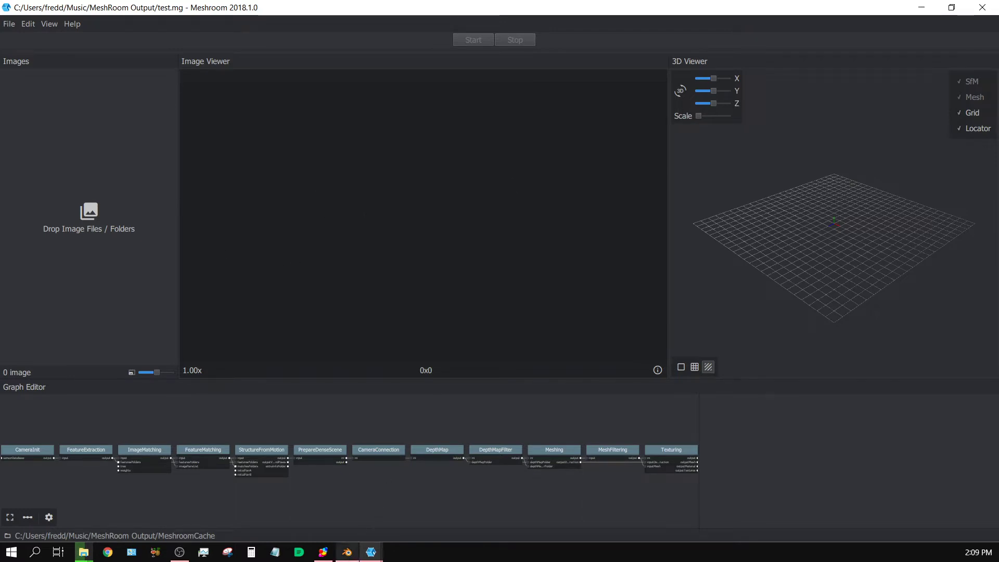
{"action": "left_click", "coordinate": [347, 552]}
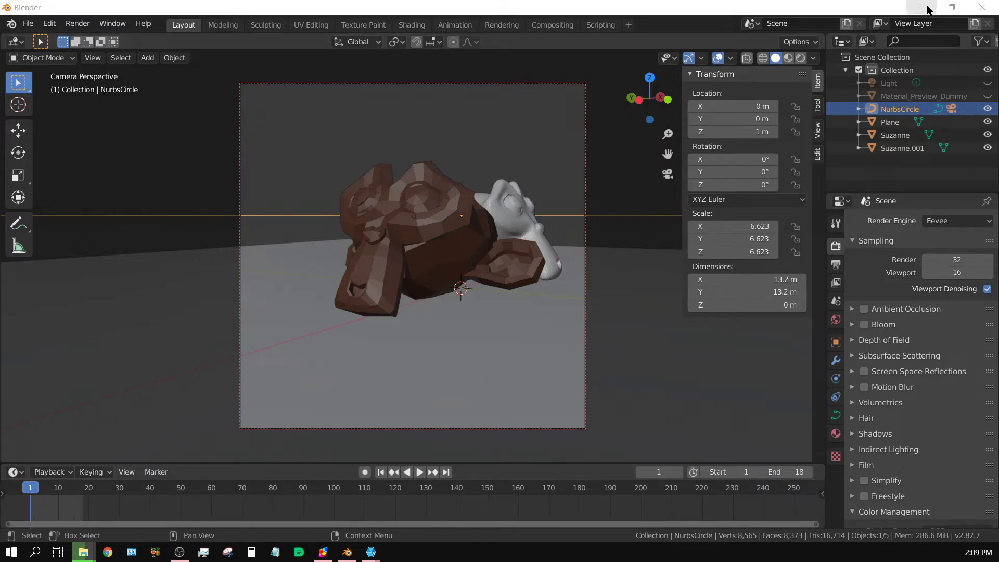
Step: Set render output to the Photogrammetry Test folder with prefix a and render the animation
{"action": "left_click", "coordinate": [836, 265]}
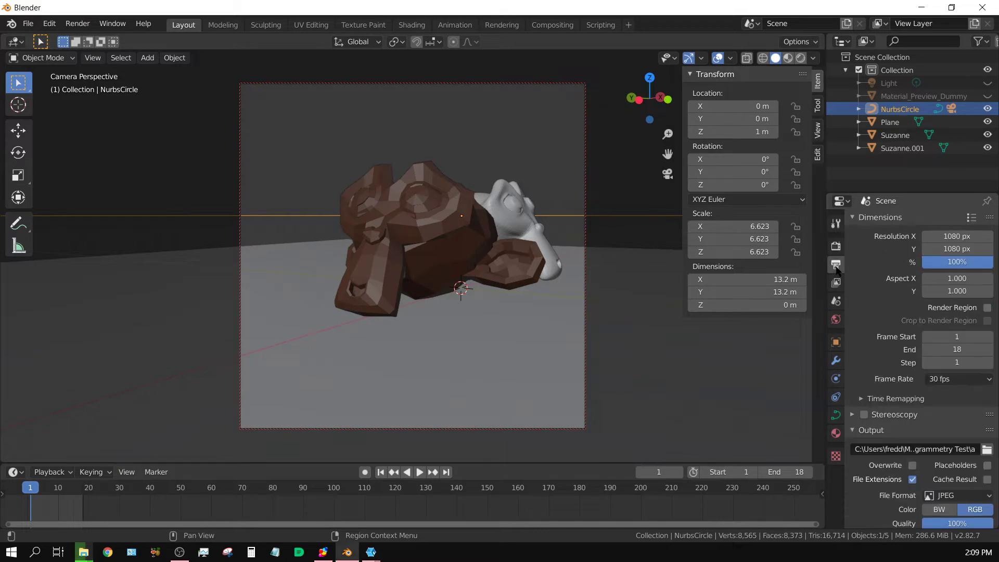
{"action": "left_click", "coordinate": [985, 448]}
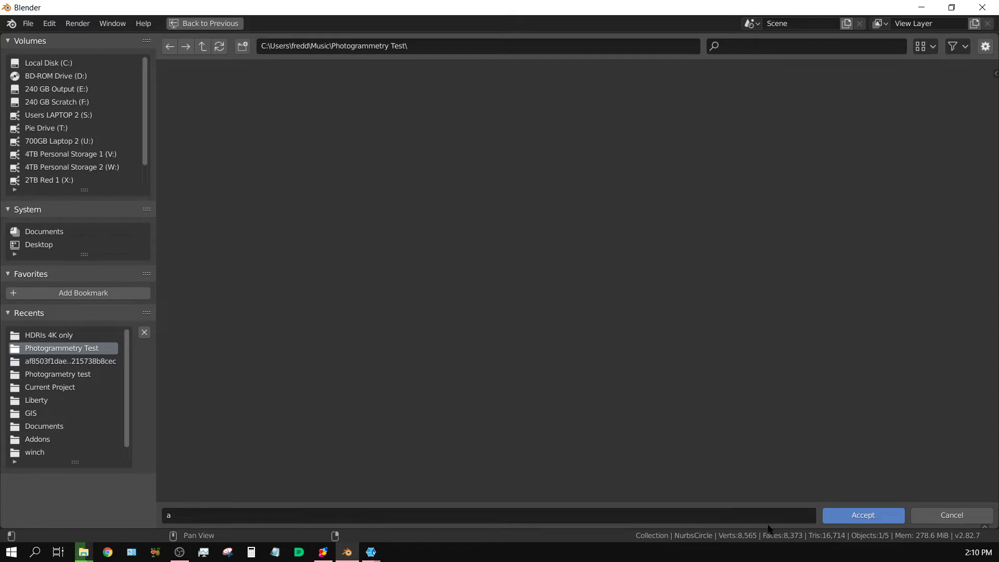
{"action": "left_click", "coordinate": [853, 519]}
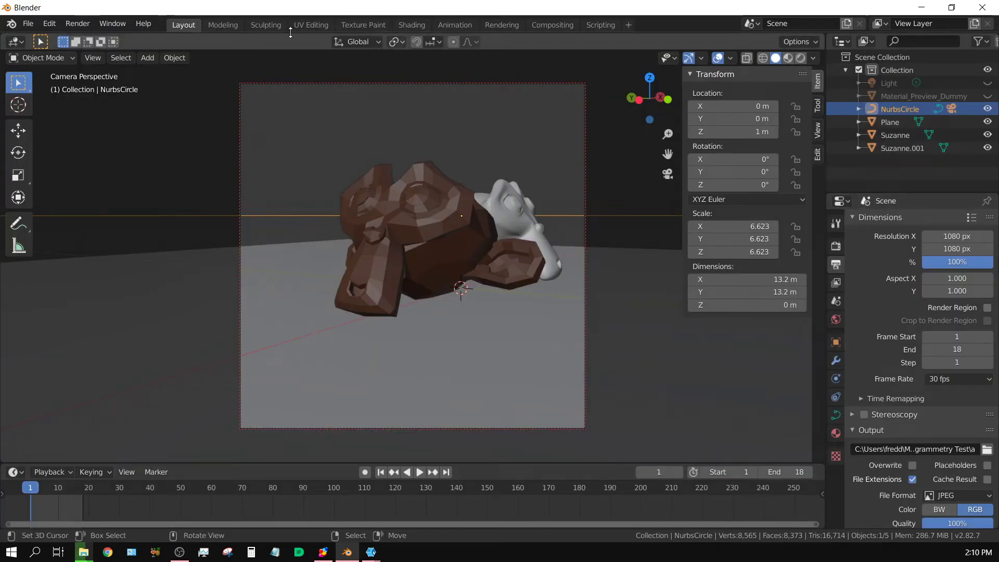
{"action": "left_click", "coordinate": [76, 24]}
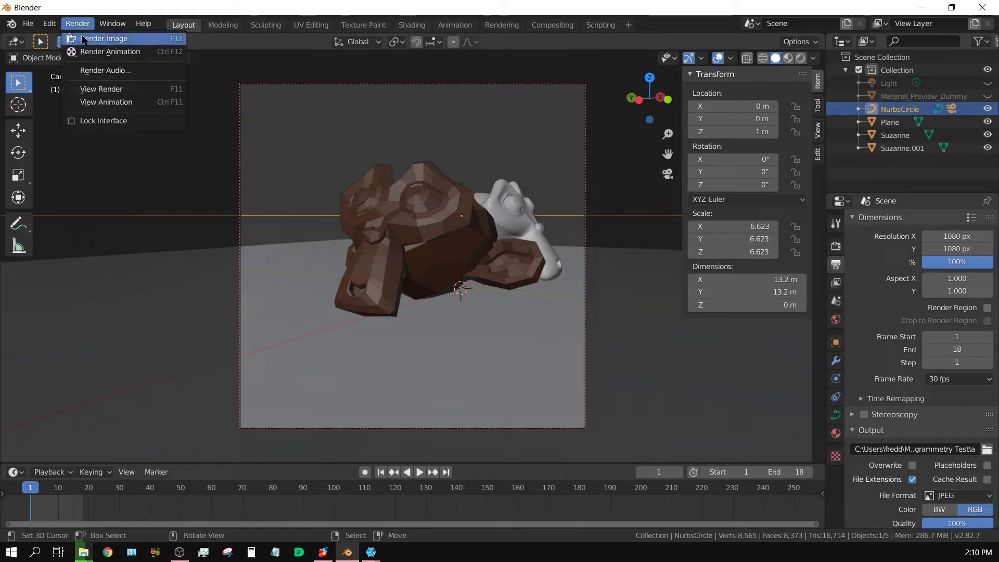
{"action": "left_click", "coordinate": [99, 51]}
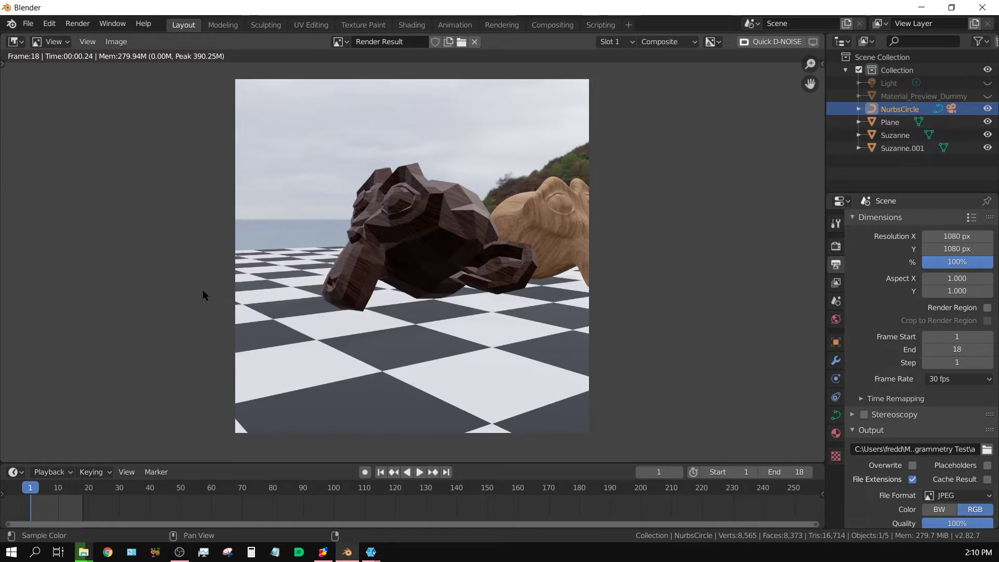
Step: Return to the 3D Viewport and set the NurbsCircle's Location Z to 4 m
{"action": "left_click", "coordinate": [16, 41]}
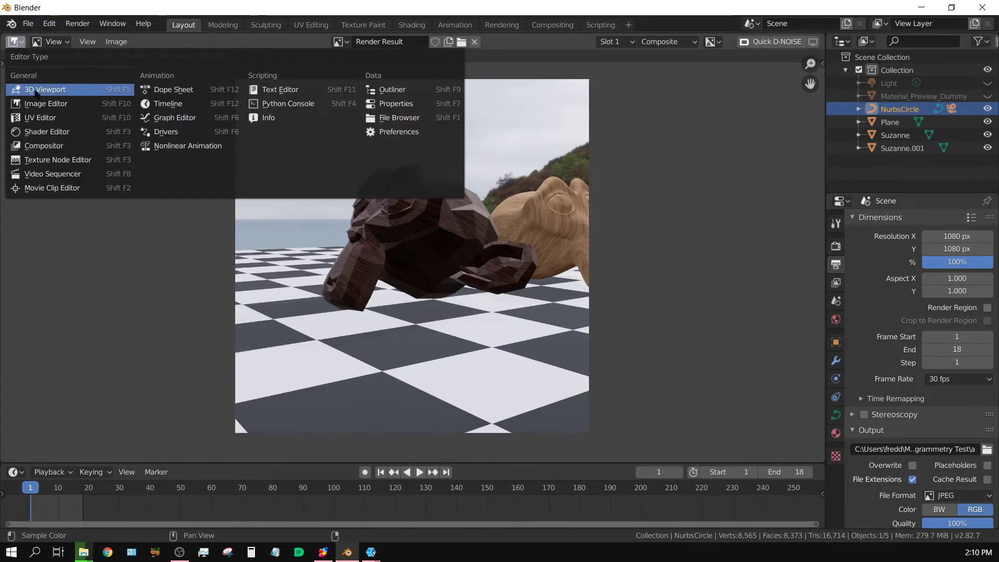
{"action": "left_click", "coordinate": [36, 90]}
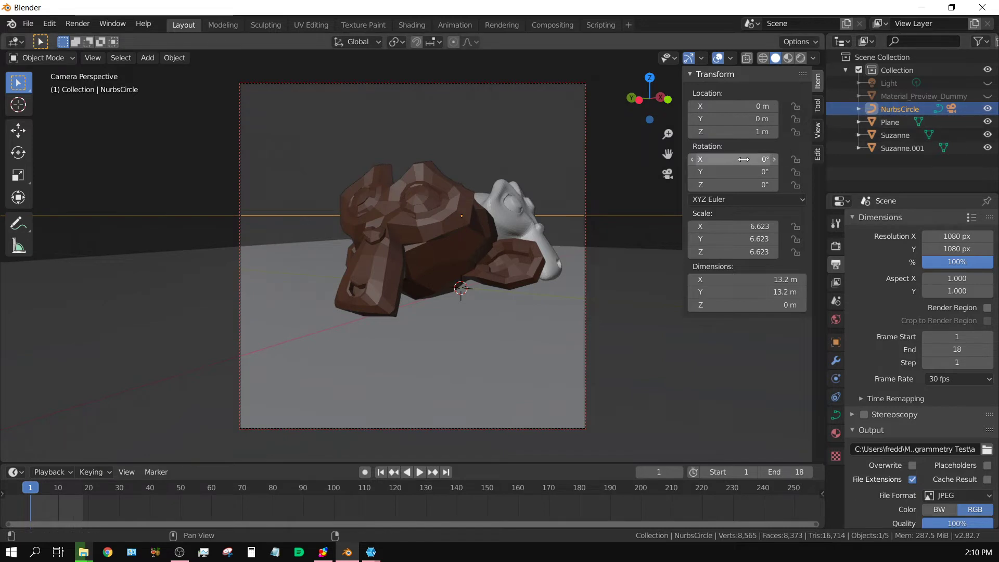
{"action": "left_click", "coordinate": [734, 132]}
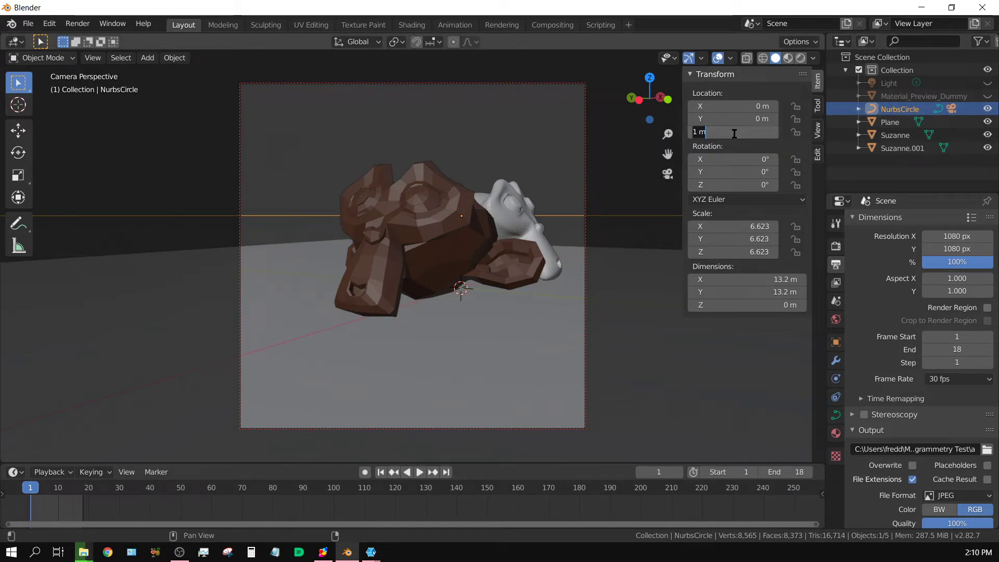
{"action": "type", "text": "4"}
{"action": "key", "text": "Return"}
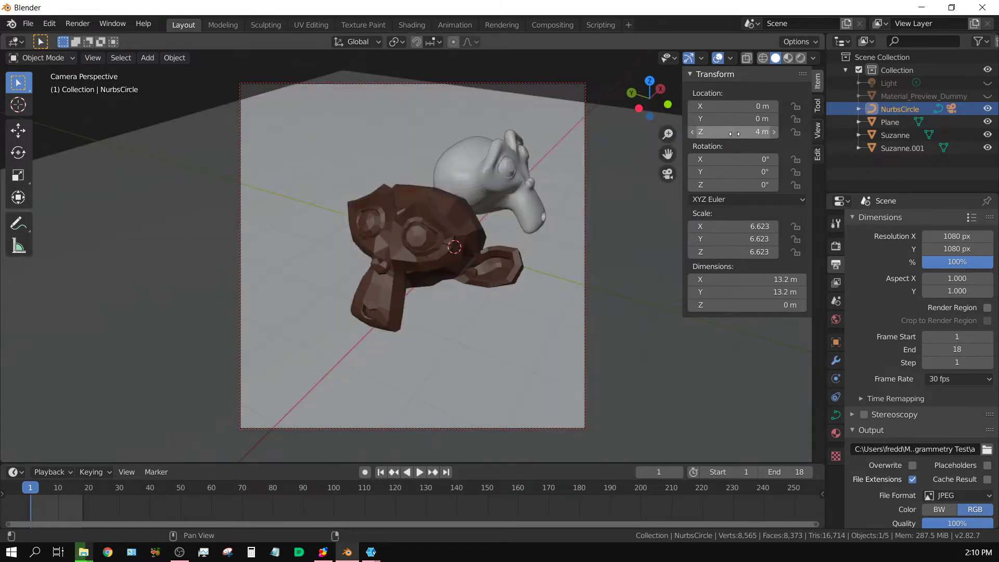
Step: Change the render output file name from a to b
{"action": "left_click", "coordinate": [986, 449]}
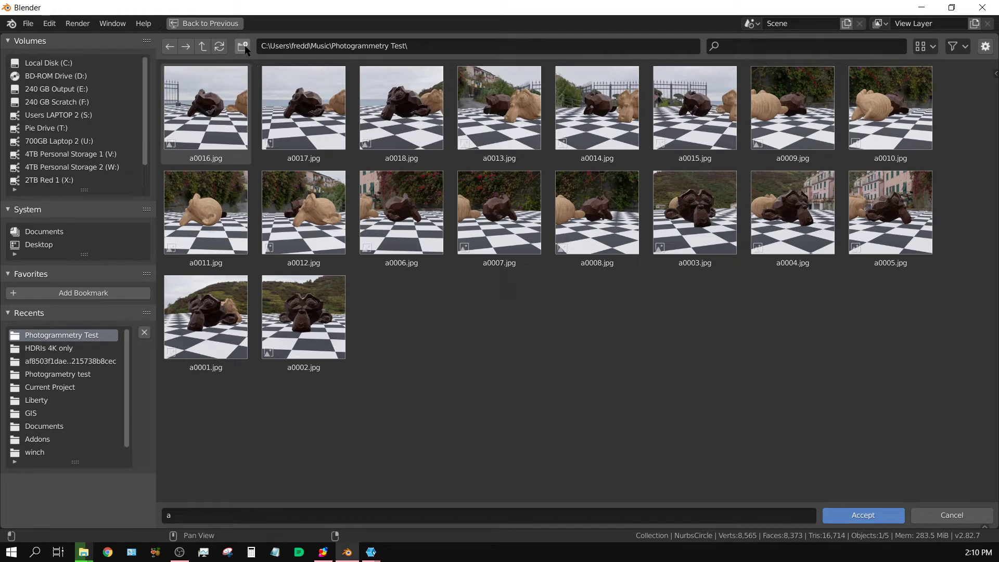
{"action": "left_click", "coordinate": [179, 515]}
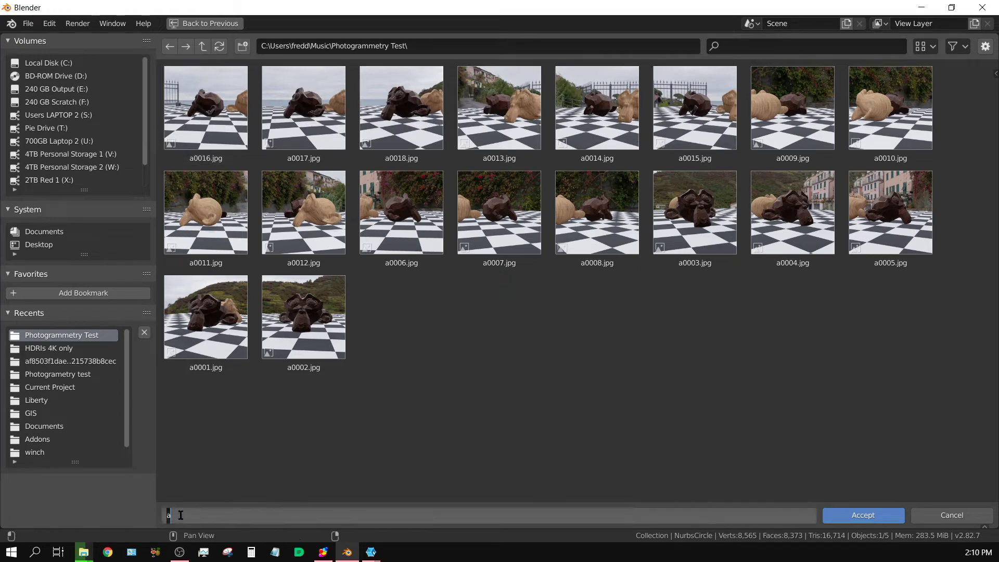
{"action": "type", "text": "b"}
{"action": "left_click", "coordinate": [849, 518]}
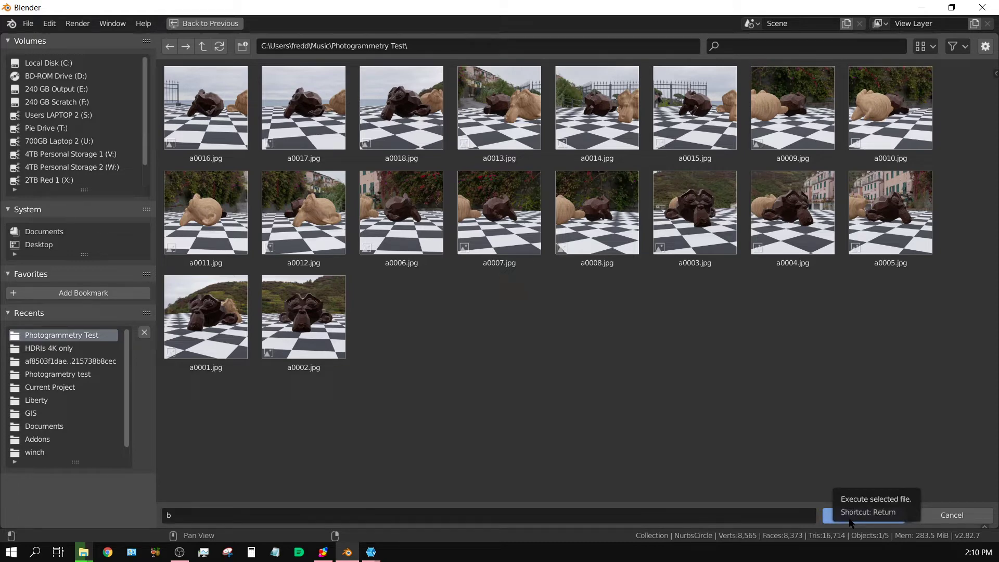
{"action": "left_click", "coordinate": [849, 520]}
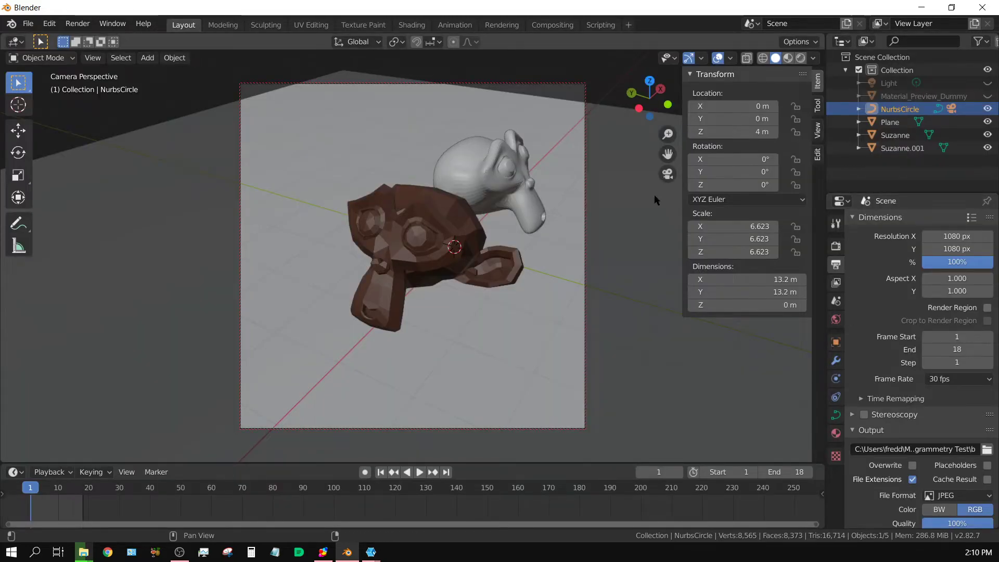
Step: Render the 18-frame animation under prefix b, then switch the editor back to the 3D Viewport
{"action": "left_click", "coordinate": [78, 24]}
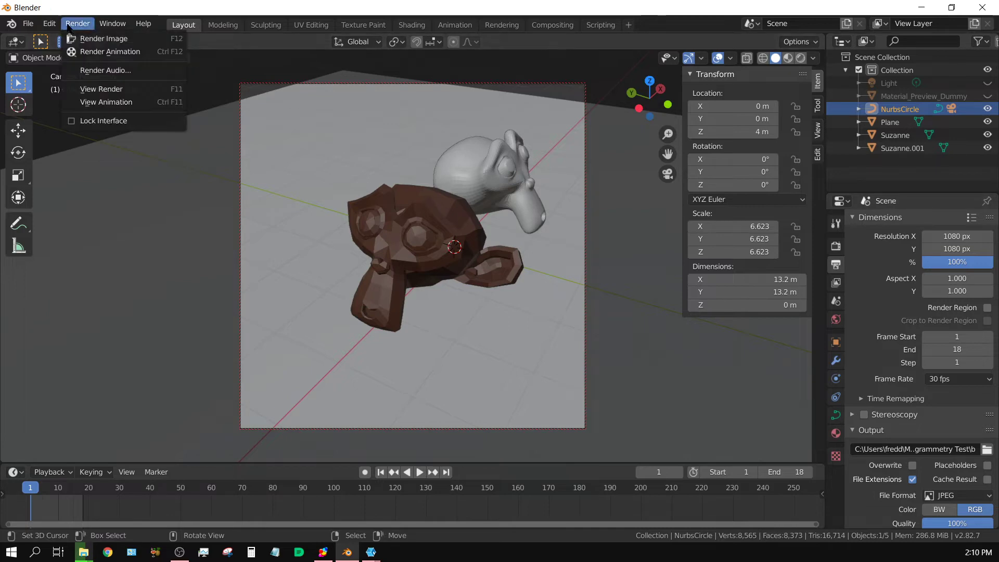
{"action": "left_click", "coordinate": [85, 53]}
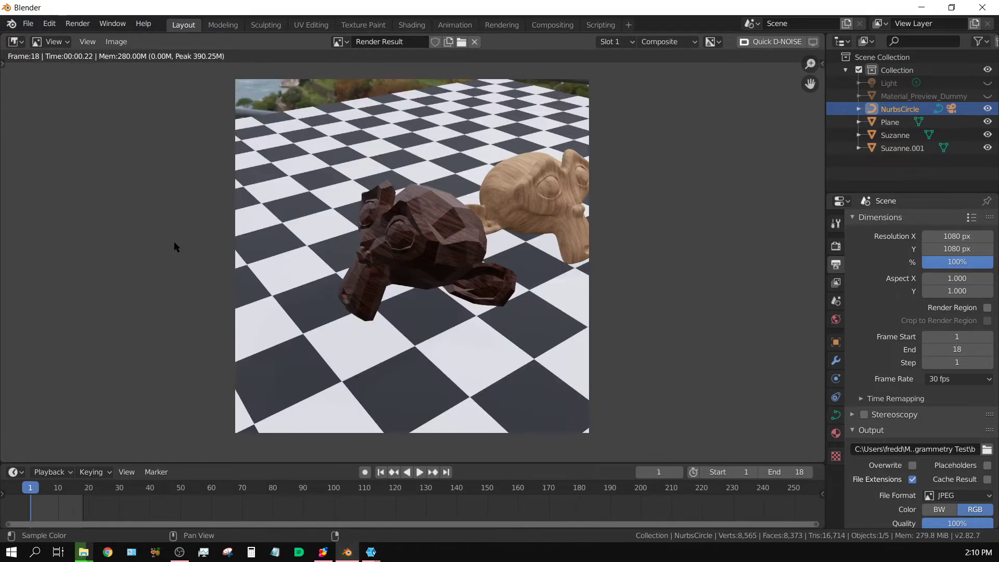
{"action": "left_click", "coordinate": [16, 42]}
{"action": "left_click", "coordinate": [37, 90]}
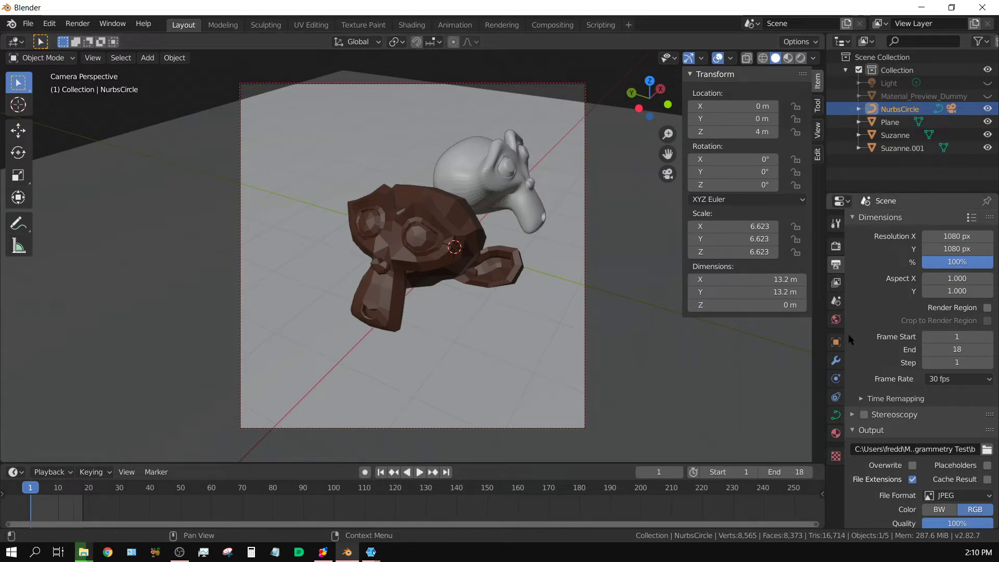
Step: Select the Camera under NurbsCircle and set its Track To target to Suzanne.001
{"action": "left_click", "coordinate": [858, 109]}
{"action": "left_click", "coordinate": [900, 136]}
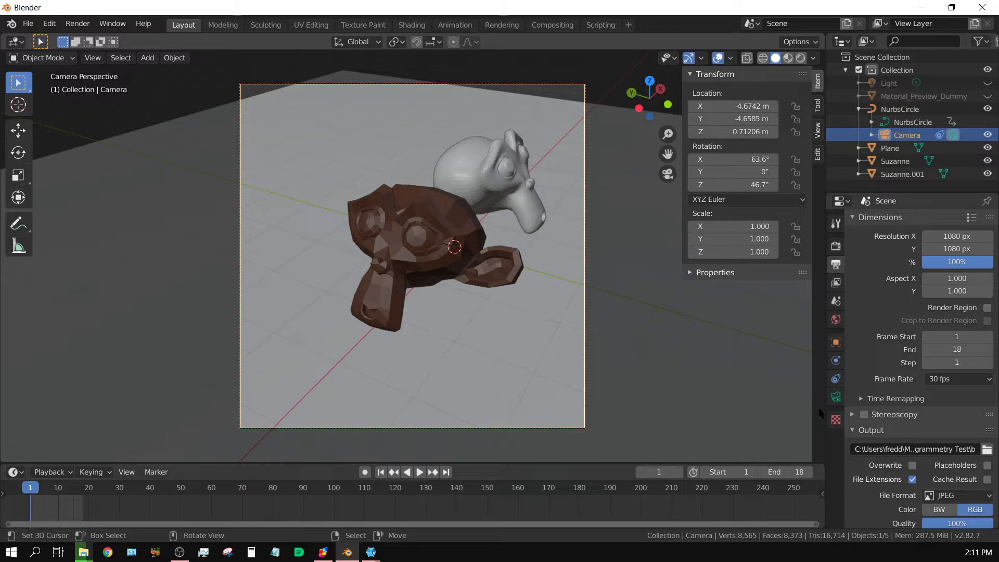
{"action": "left_click", "coordinate": [835, 378]}
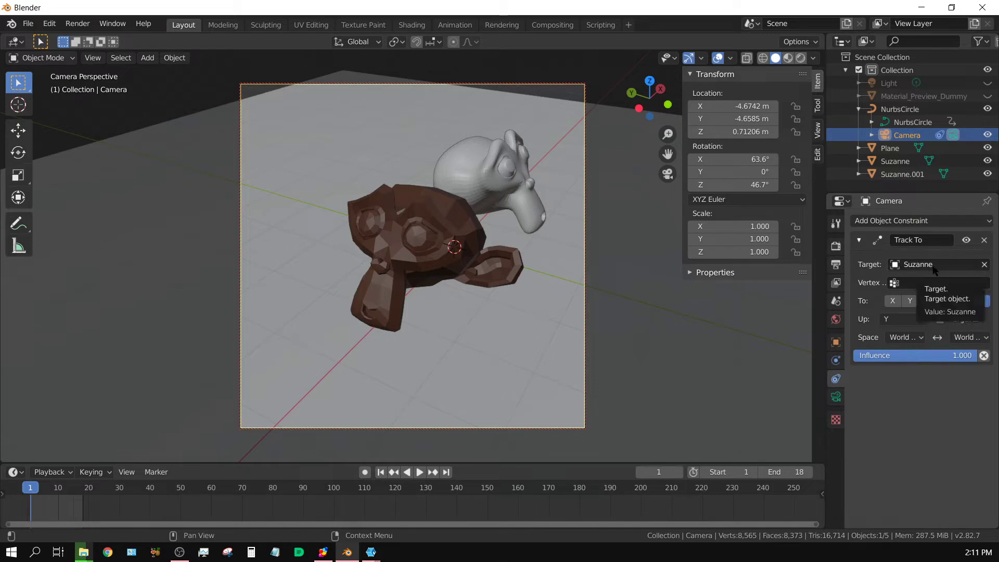
{"action": "left_click", "coordinate": [934, 268]}
{"action": "left_click", "coordinate": [889, 361]}
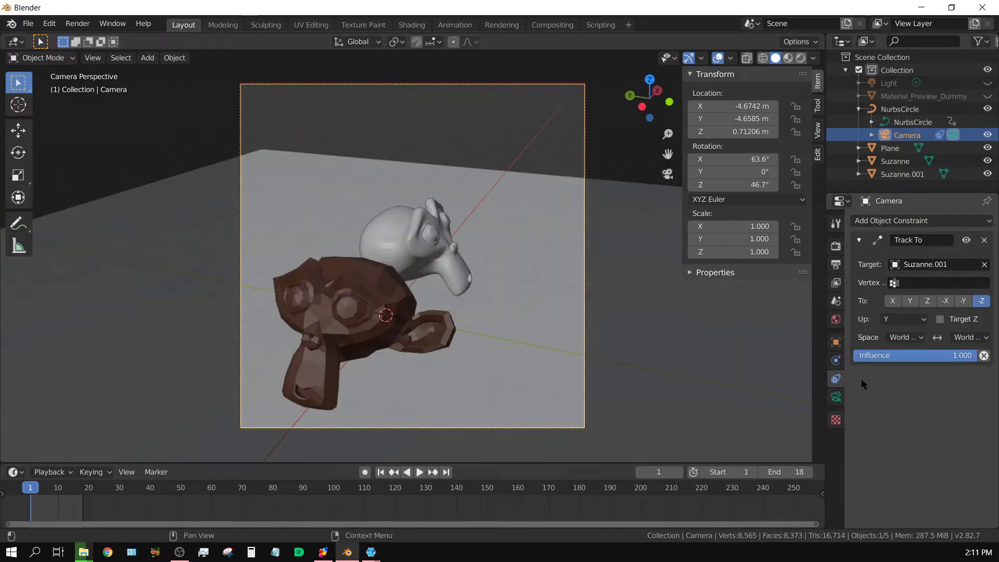
Step: Set the render output path to the Photogrammetry Test folder with file prefix c
{"action": "left_click", "coordinate": [835, 266]}
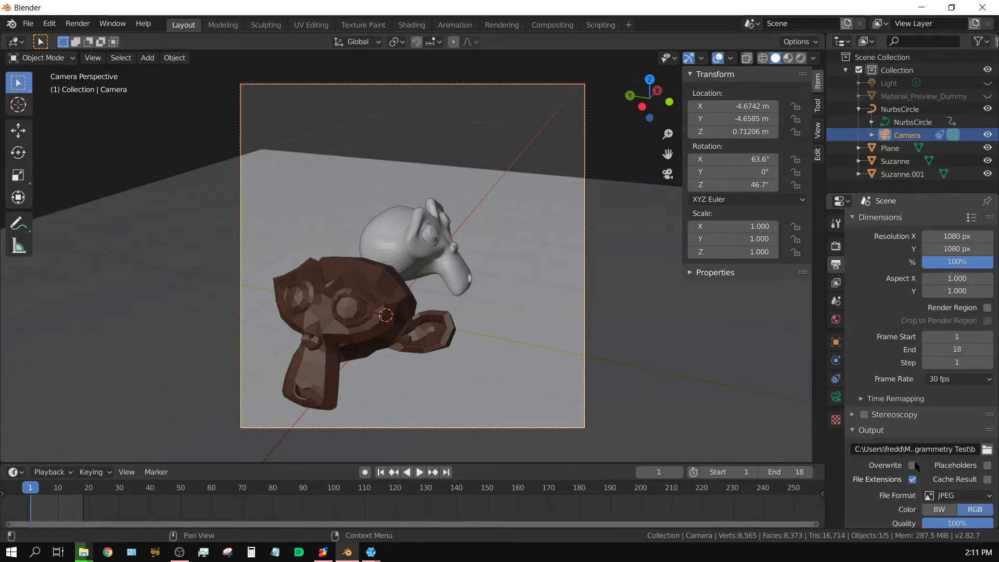
{"action": "left_click", "coordinate": [989, 452]}
{"action": "left_click", "coordinate": [188, 512]}
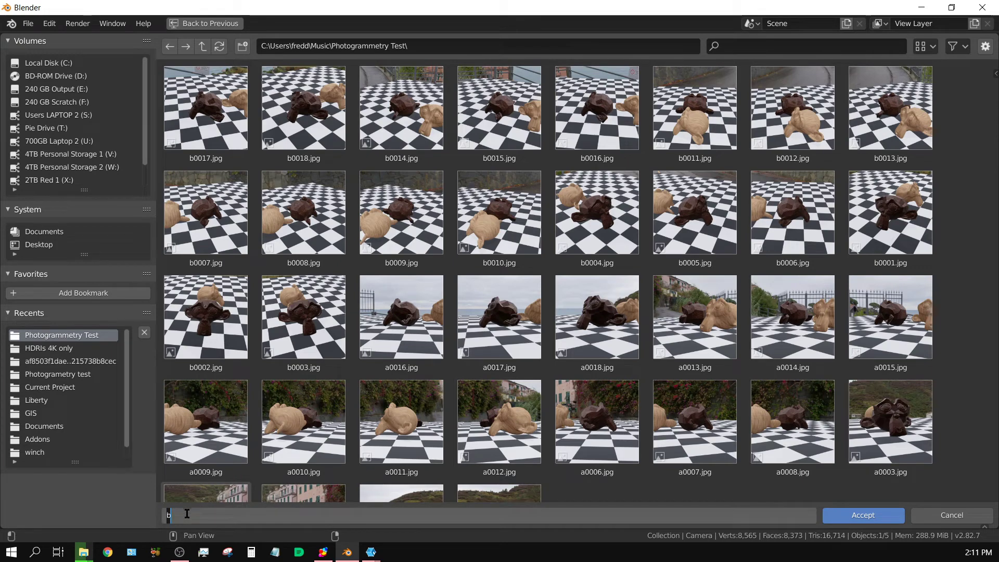
{"action": "type", "text": "c"}
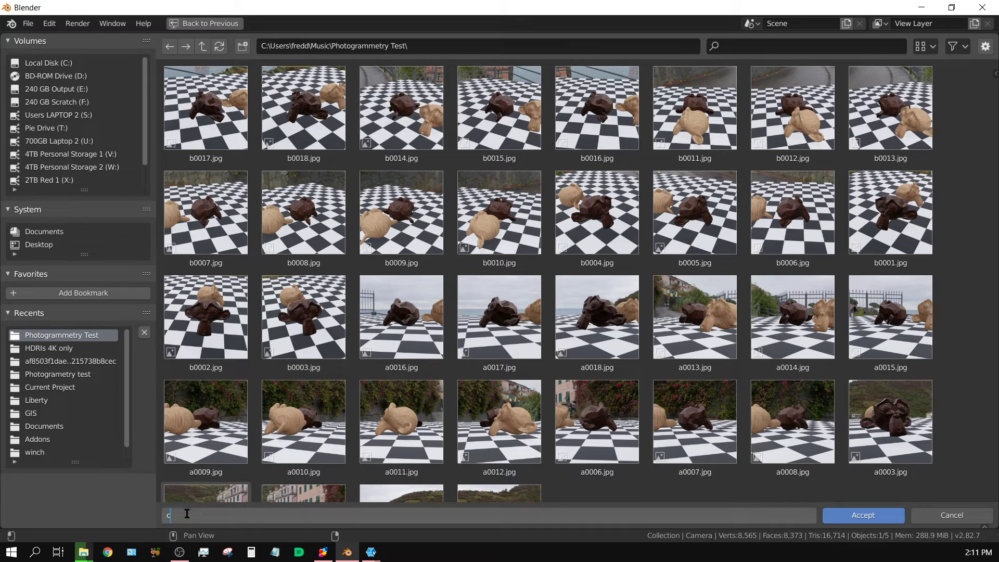
{"action": "left_click", "coordinate": [876, 512]}
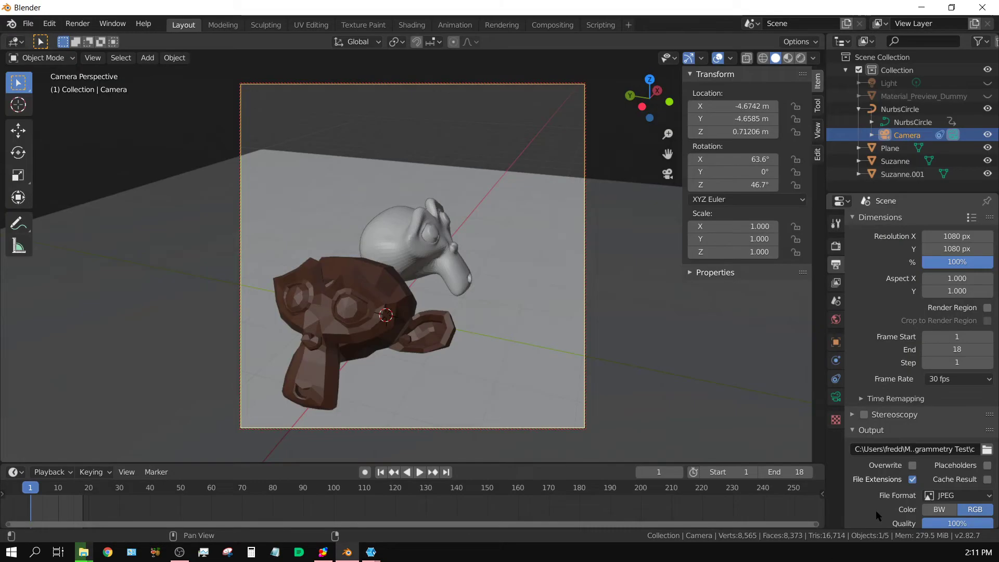
Step: Render the animation, then switch the editor back to the 3D Viewport
{"action": "left_click", "coordinate": [78, 23]}
{"action": "left_click", "coordinate": [104, 52]}
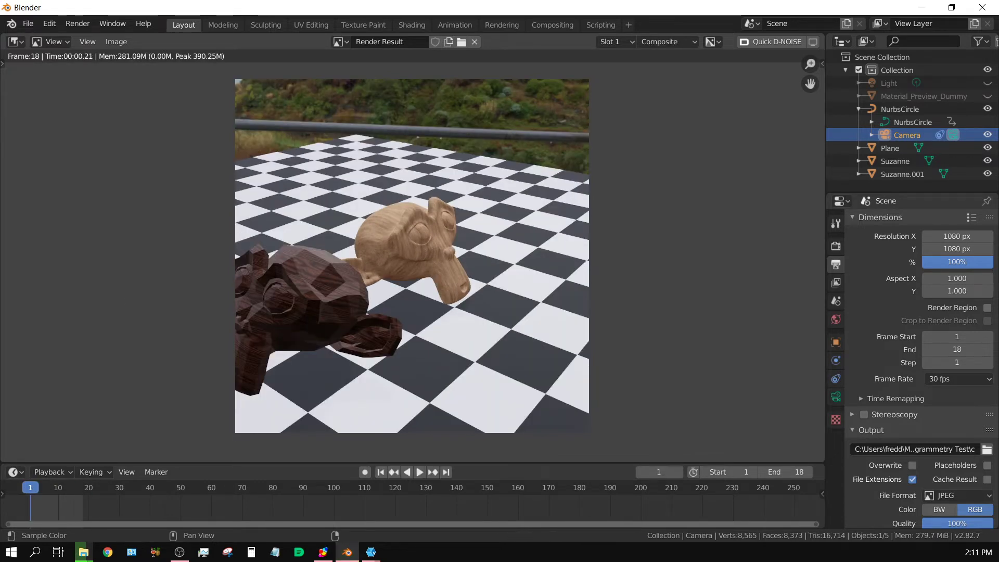
{"action": "left_click", "coordinate": [14, 41]}
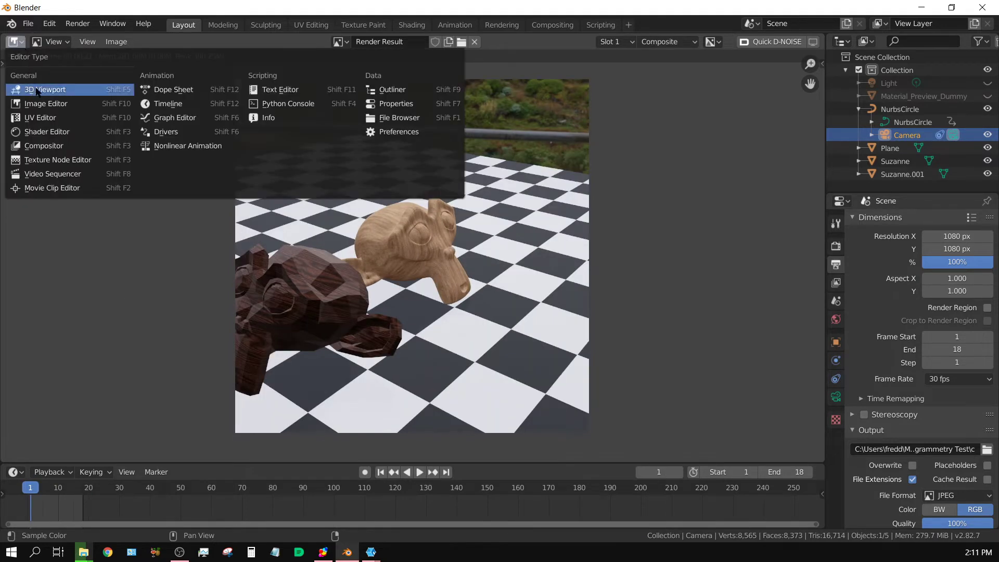
{"action": "left_click", "coordinate": [37, 91]}
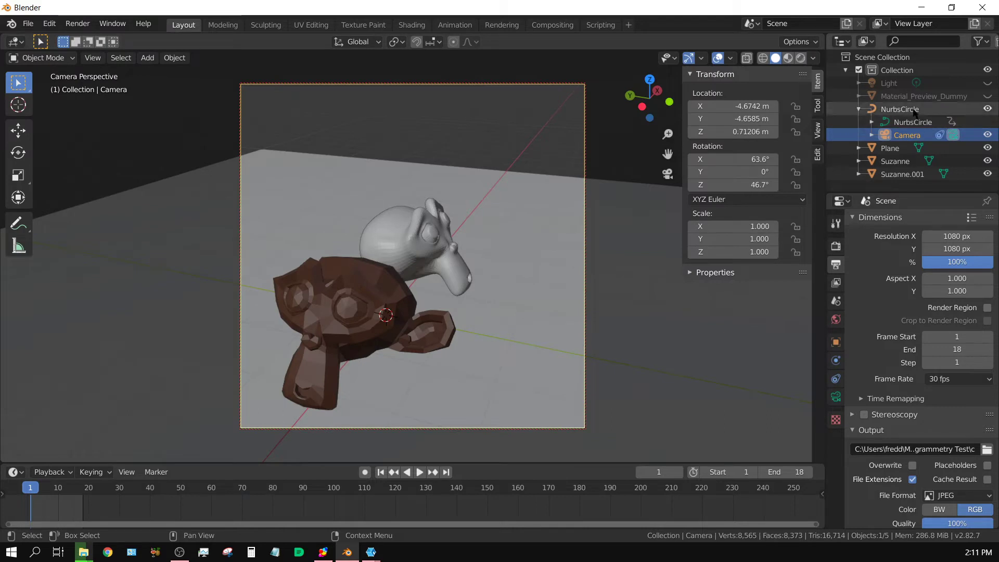
Step: Lower the NurbsCircle to Location Z 1 m
{"action": "left_click", "coordinate": [899, 109]}
{"action": "left_click", "coordinate": [751, 133]}
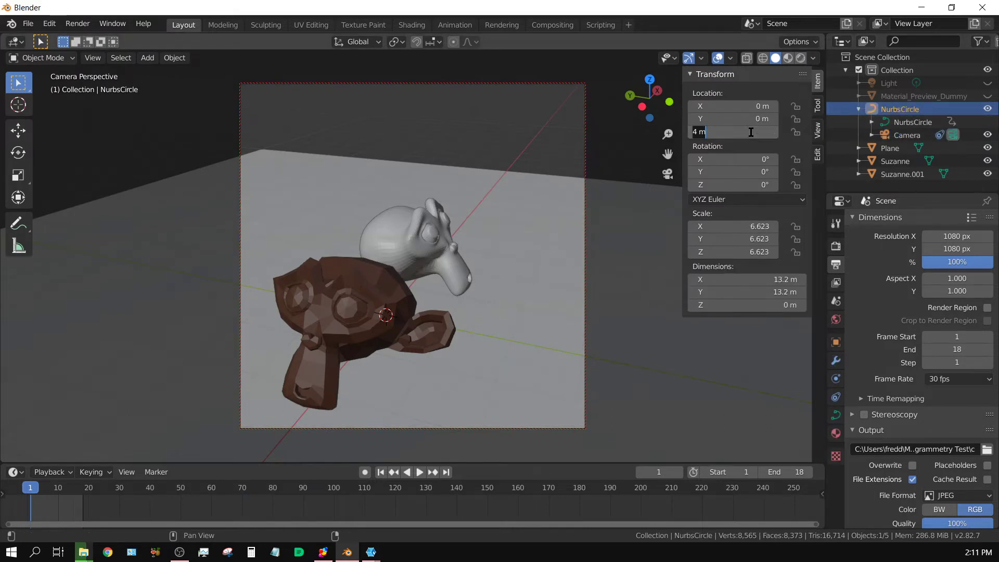
{"action": "type", "text": "1"}
{"action": "key", "text": "Return"}
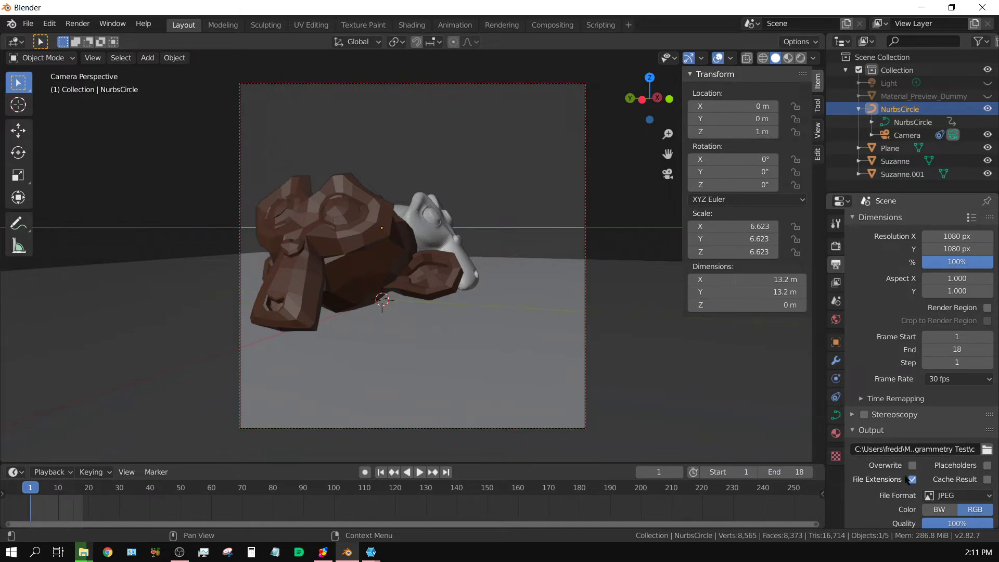
Step: Change the output file prefix to d and render the animation again
{"action": "left_click", "coordinate": [987, 449]}
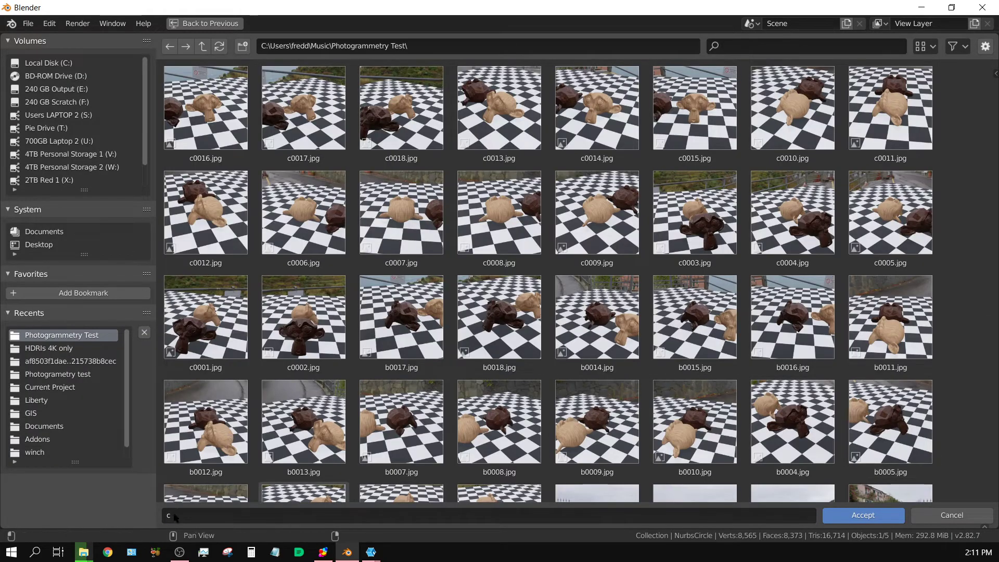
{"action": "left_click", "coordinate": [175, 515]}
{"action": "type", "text": "d"}
{"action": "left_click", "coordinate": [851, 518]}
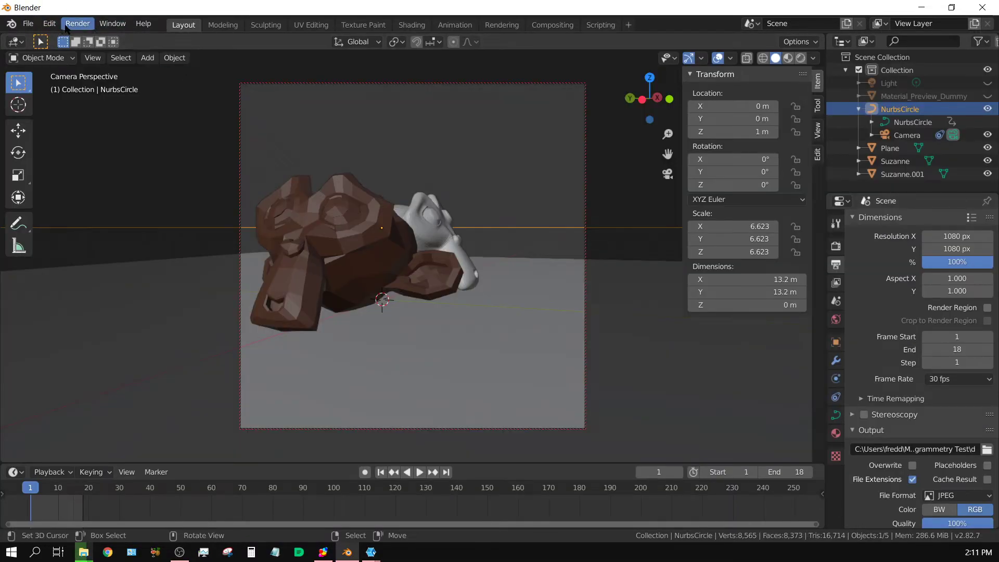
{"action": "left_click", "coordinate": [71, 25]}
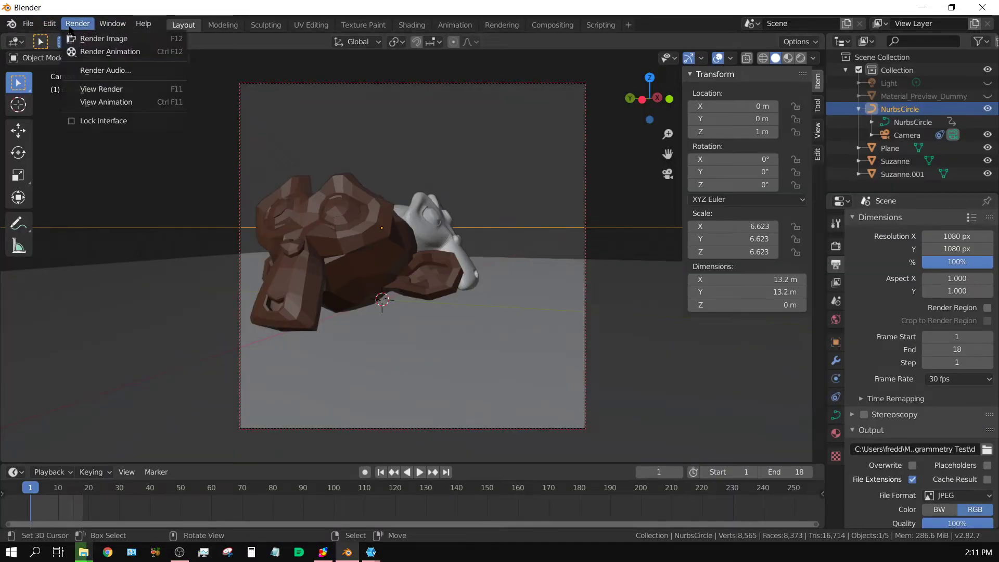
{"action": "left_click", "coordinate": [109, 52]}
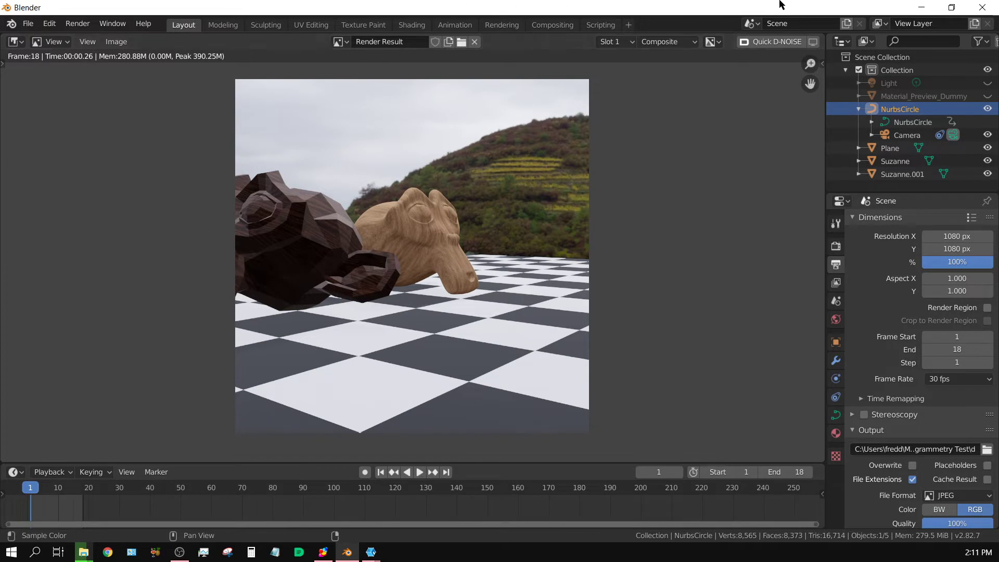
Step: Drag the rendered JPEGs from the Photogrammetry Test folder into Meshroom's Images panel
{"action": "left_click", "coordinate": [918, 9]}
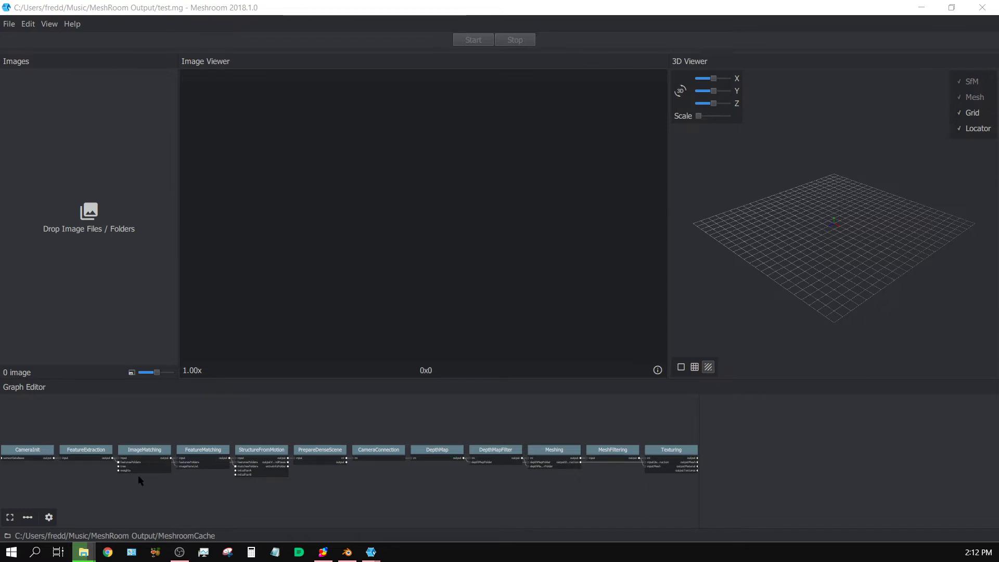
{"action": "left_click", "coordinate": [347, 551]}
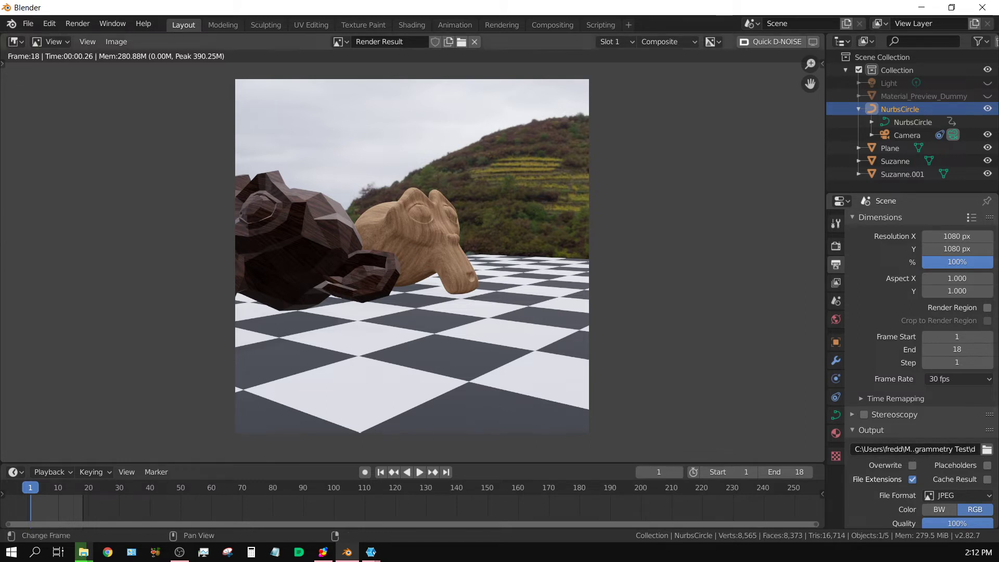
{"action": "key", "text": "alt+Tab"}
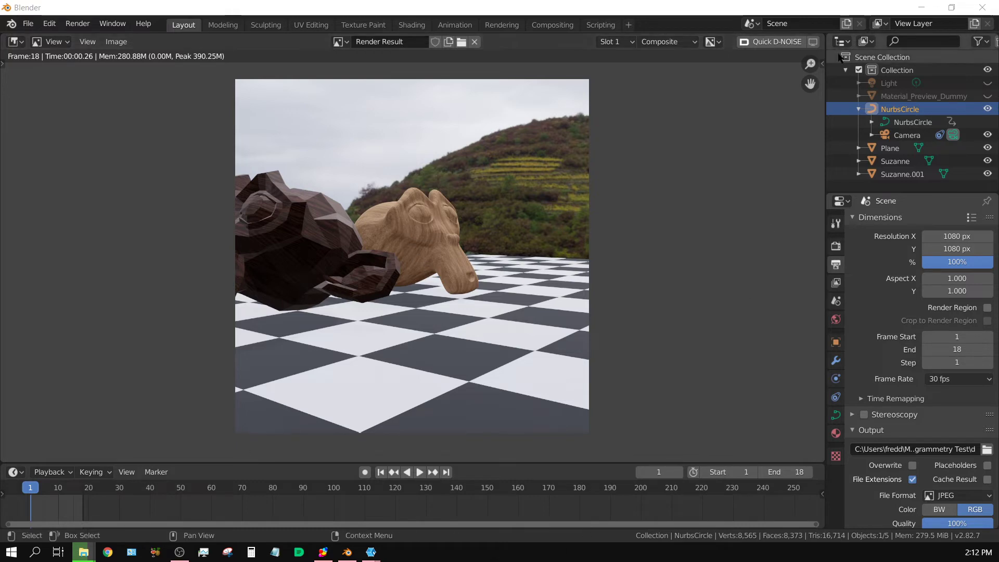
{"action": "left_click", "coordinate": [924, 8]}
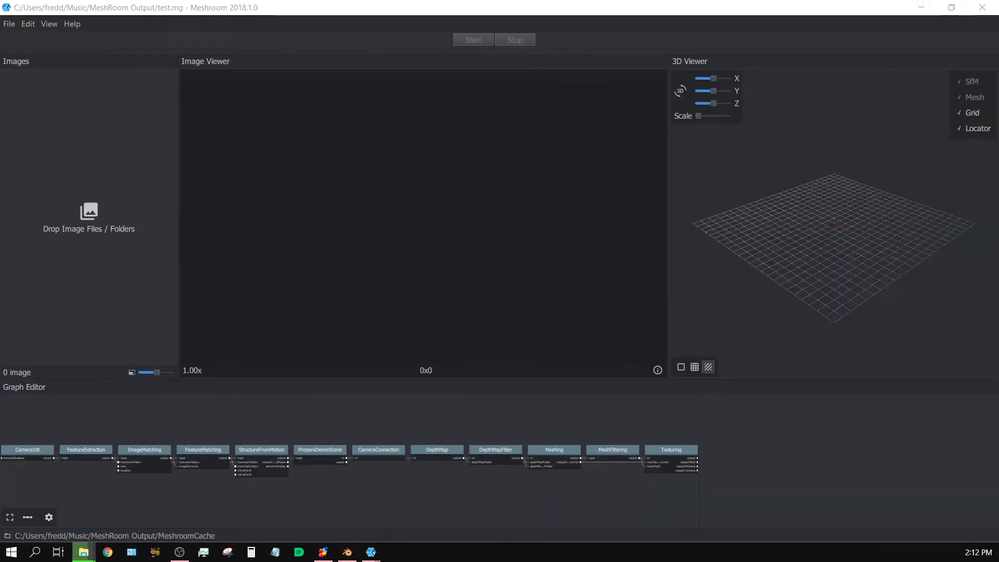
{"action": "left_click_drag", "start_coordinate": [1, 219], "coordinate": [109, 209]}
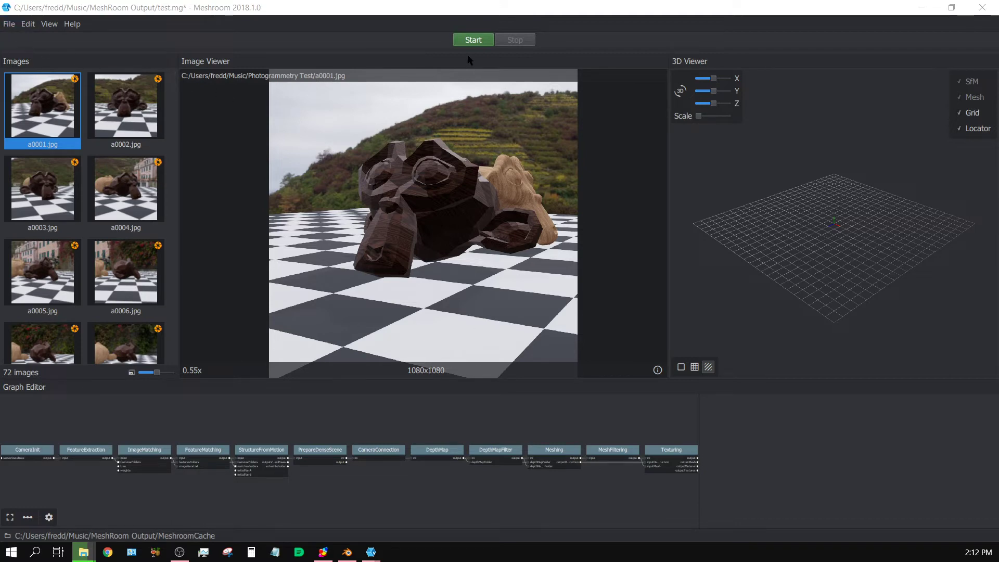
Step: Start the Meshroom reconstruction pipeline on the 72 imported images
{"action": "left_click", "coordinate": [473, 41]}
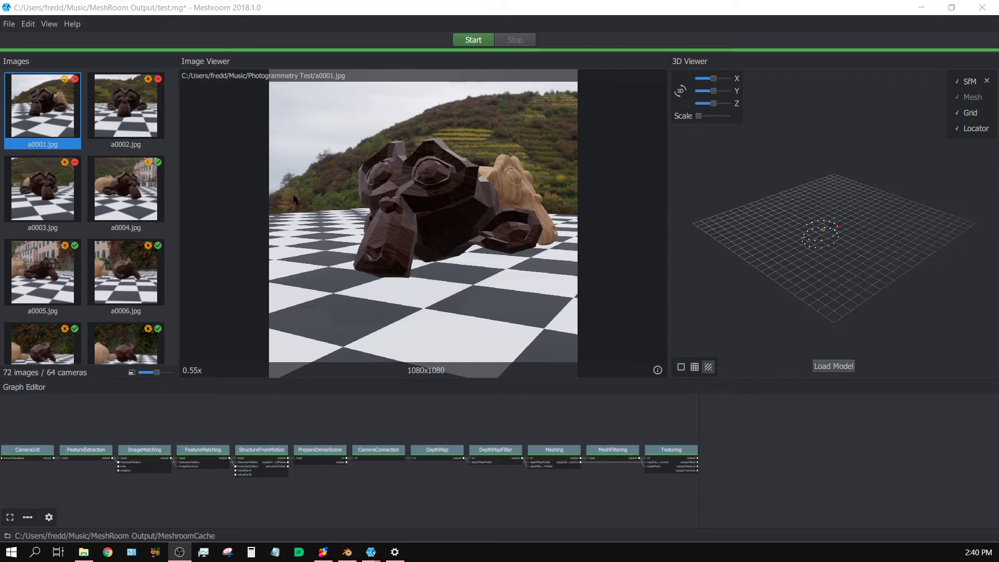
Step: Restore Blender and create a new General file, choosing Don't Save for the current scene
{"action": "left_click", "coordinate": [921, 7]}
{"action": "left_click", "coordinate": [347, 551]}
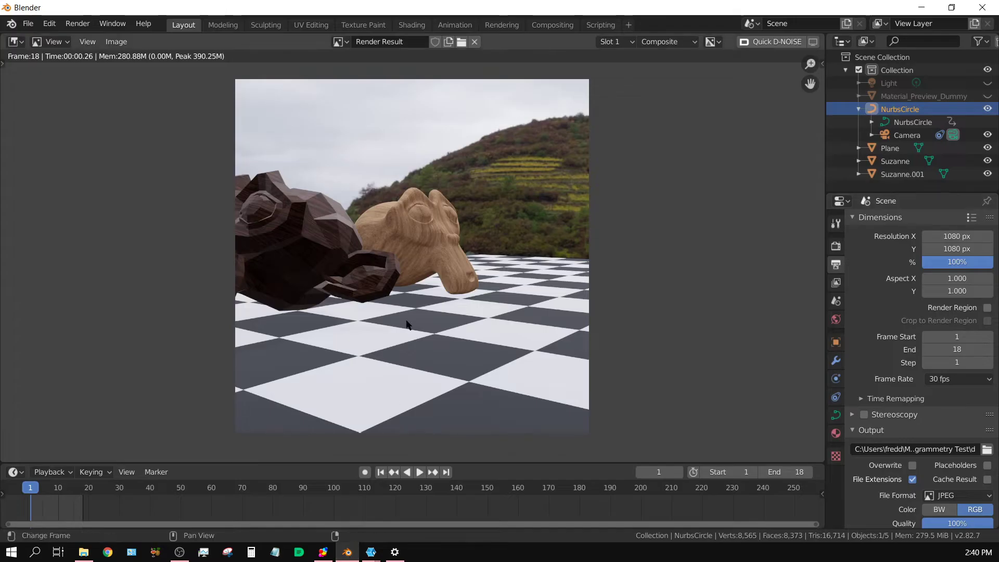
{"action": "left_click", "coordinate": [28, 23]}
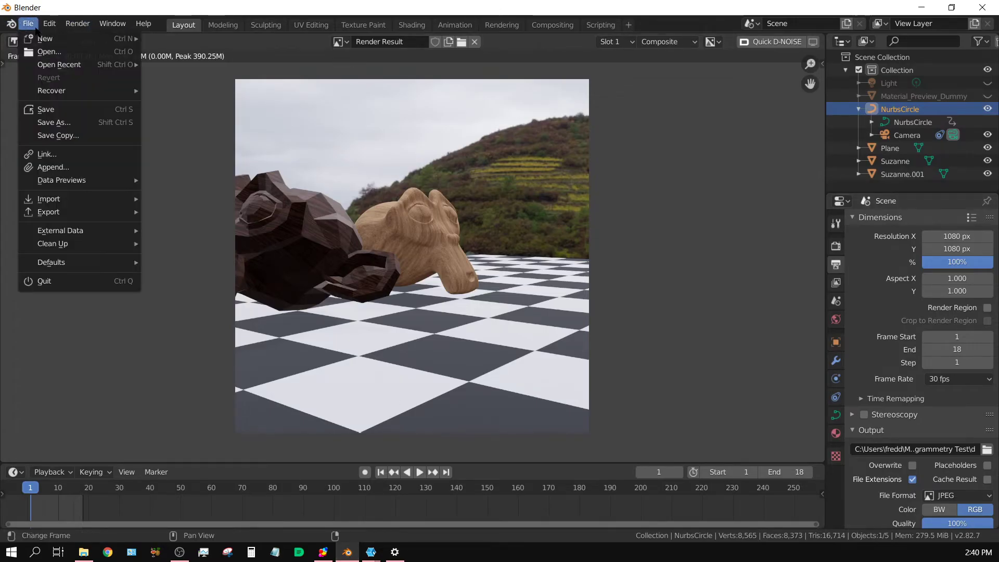
{"action": "mouse_move", "coordinate": [47, 39]}
{"action": "left_click", "coordinate": [185, 38]}
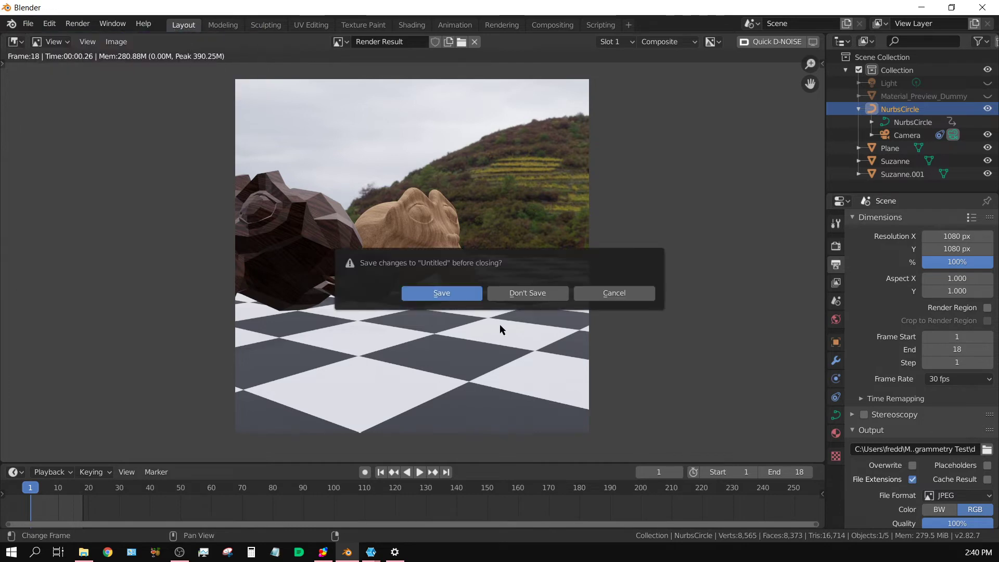
{"action": "left_click", "coordinate": [553, 290]}
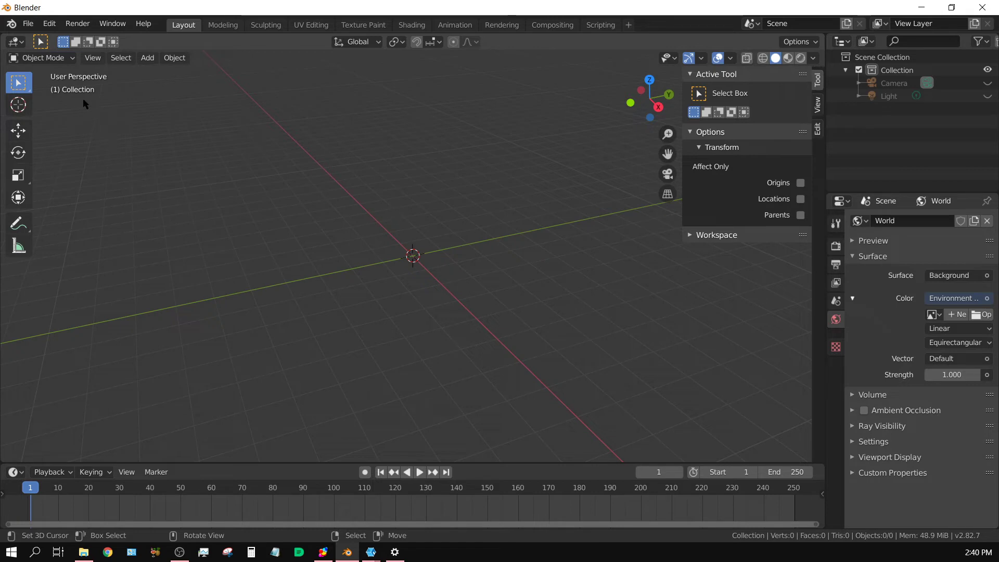
{"action": "left_click", "coordinate": [25, 45]}
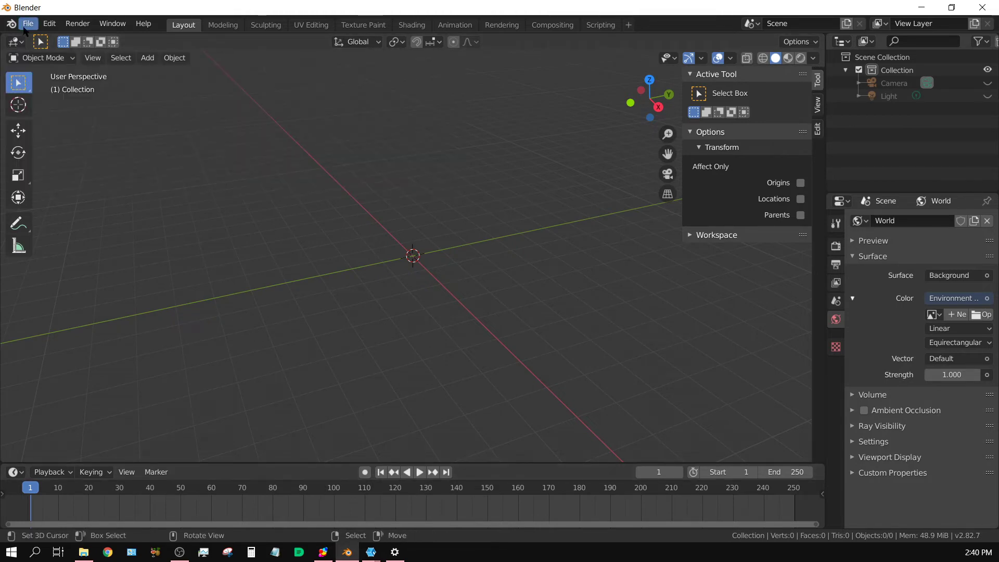
Step: Start a Wavefront (.obj) import from the File menu
{"action": "left_click", "coordinate": [29, 23]}
{"action": "mouse_move", "coordinate": [70, 208]}
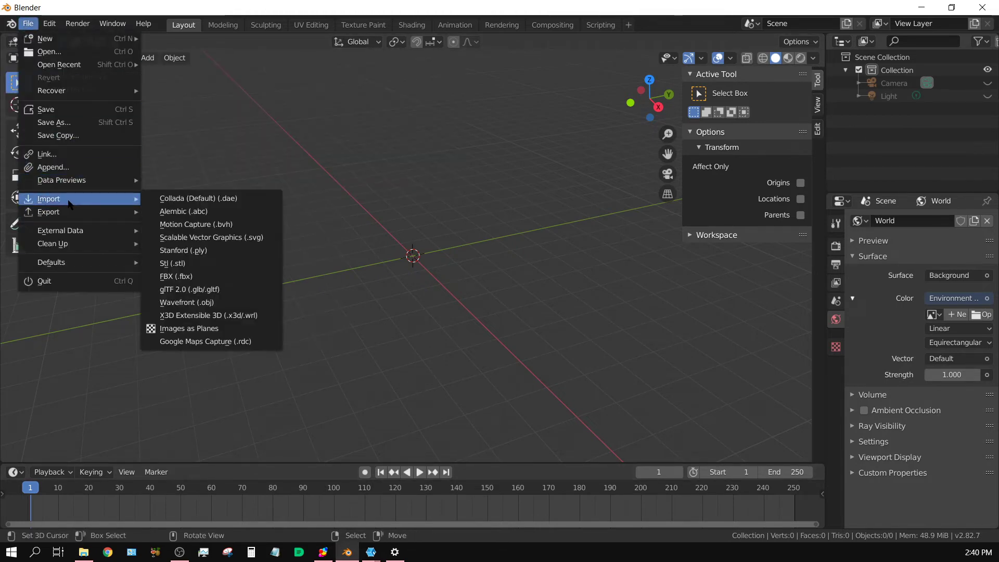
{"action": "left_click", "coordinate": [198, 303]}
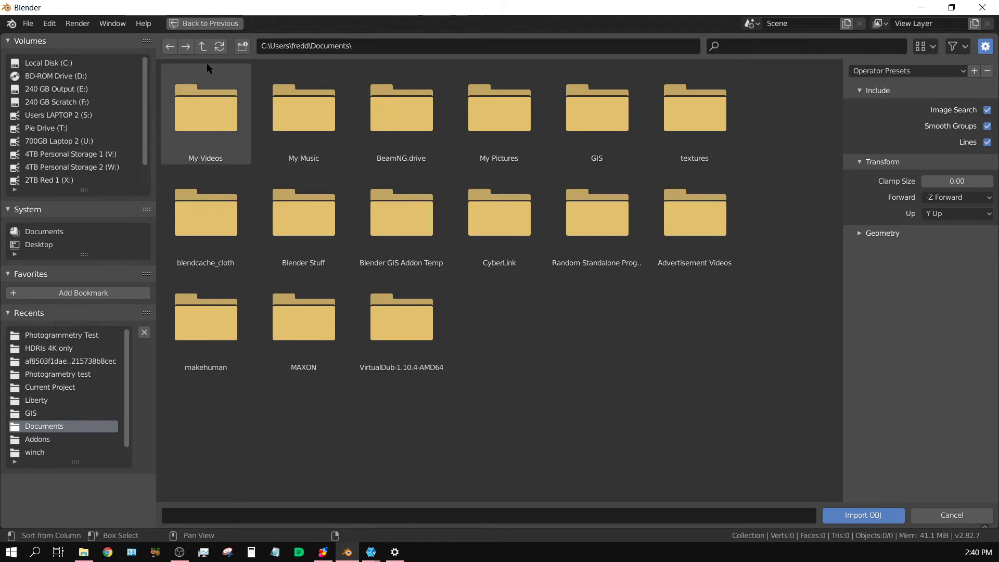
Step: Browse to Music\MeshRoom Output\MeshroomCache\Texturing and choose texturedMesh.obj
{"action": "left_click", "coordinate": [203, 45]}
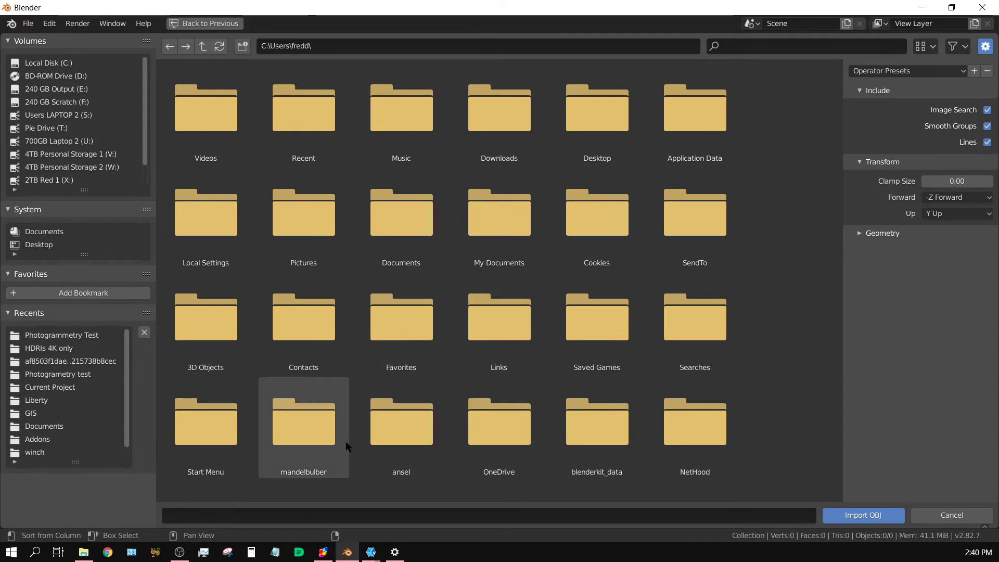
{"action": "scroll", "coordinate": [375, 435], "scroll_direction": "down", "scroll_amount": 3}
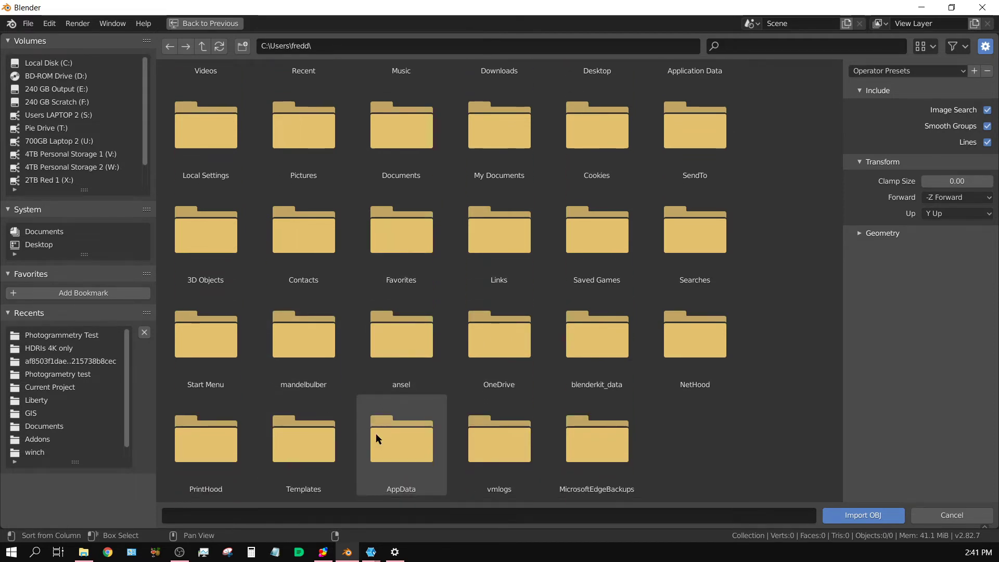
{"action": "scroll", "coordinate": [376, 432], "scroll_direction": "up", "scroll_amount": 3}
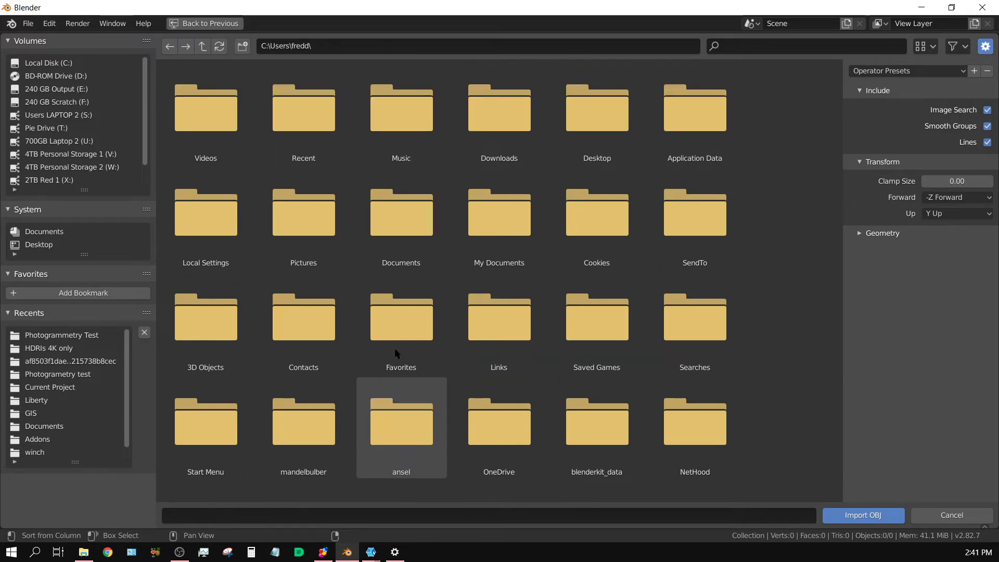
{"action": "left_click", "coordinate": [413, 116]}
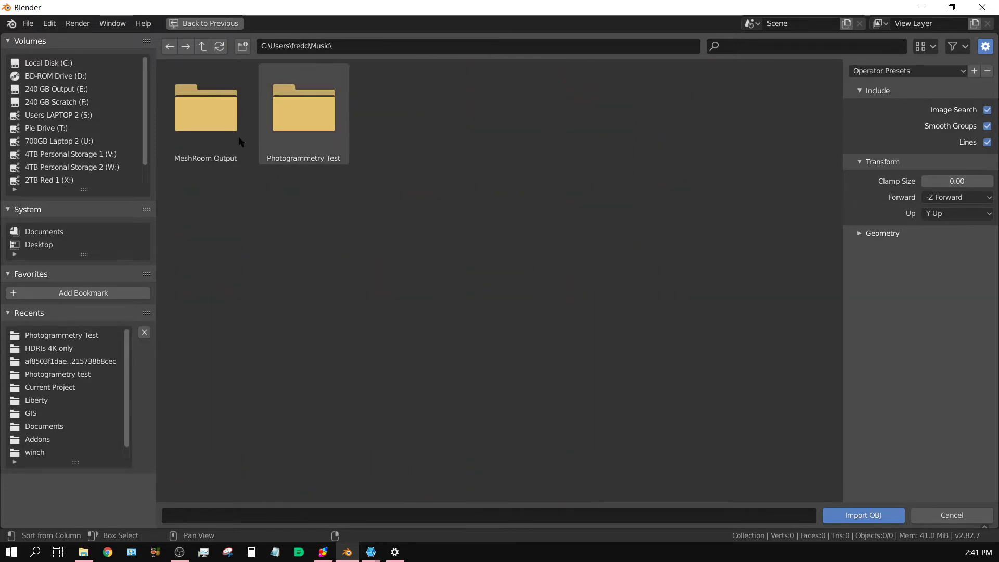
{"action": "left_click", "coordinate": [214, 111]}
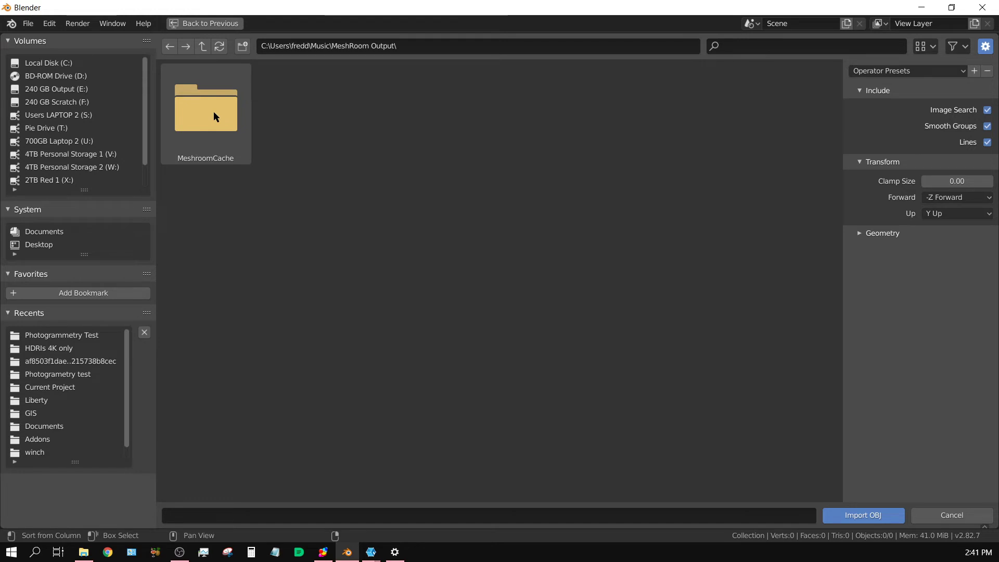
{"action": "left_click", "coordinate": [214, 112]}
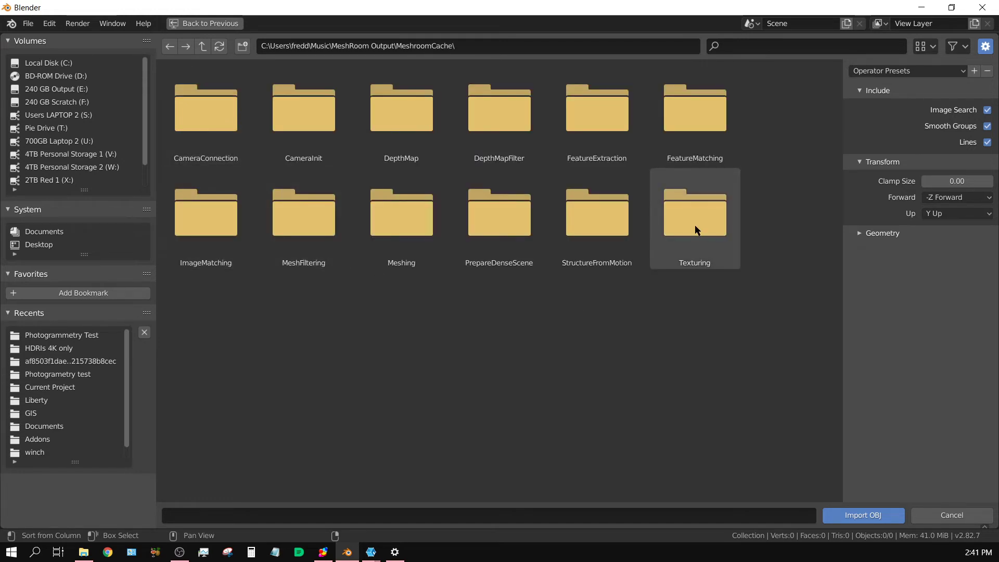
{"action": "left_click", "coordinate": [699, 224]}
{"action": "left_click", "coordinate": [220, 112]}
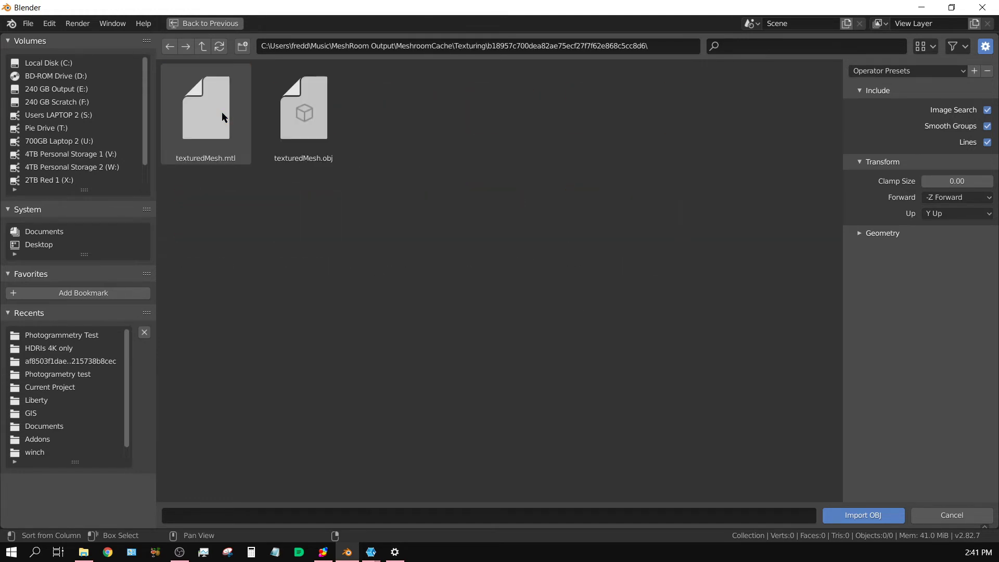
{"action": "left_click", "coordinate": [293, 122]}
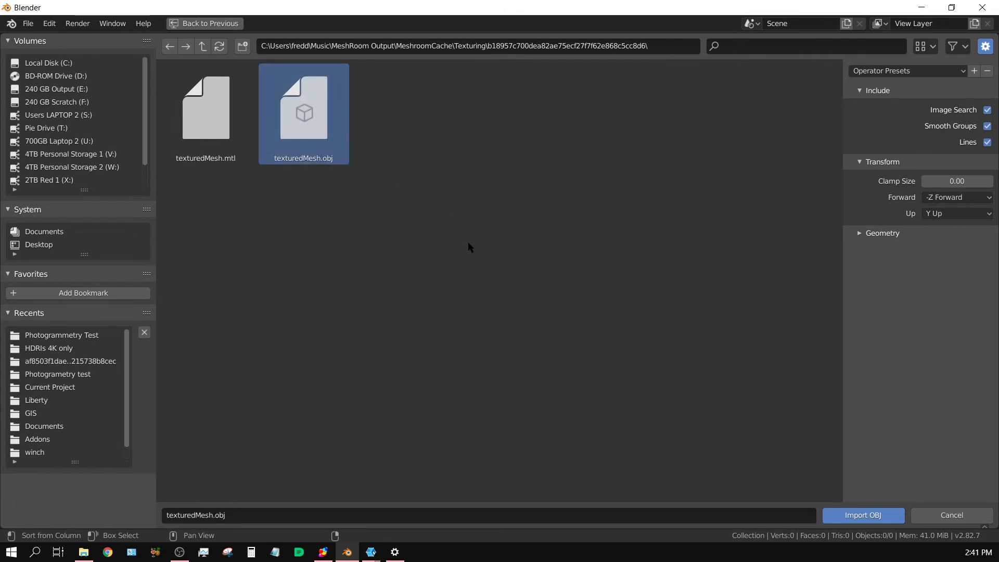
Step: Import texturedMesh.obj and make the scanned mesh the active object
{"action": "left_click", "coordinate": [873, 516]}
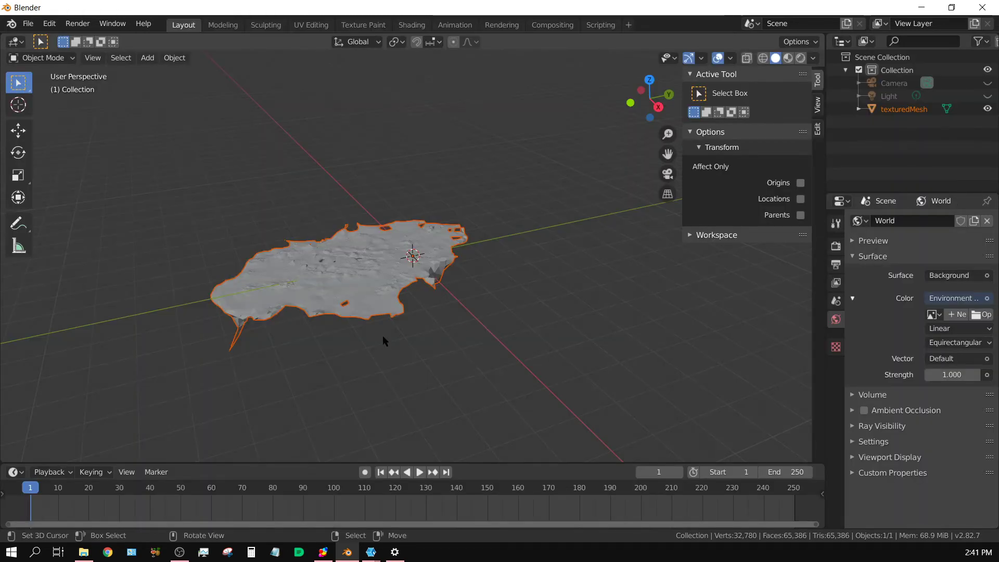
{"action": "middle_click_drag", "start_coordinate": [384, 339], "coordinate": [357, 281]}
{"action": "left_click", "coordinate": [356, 281]}
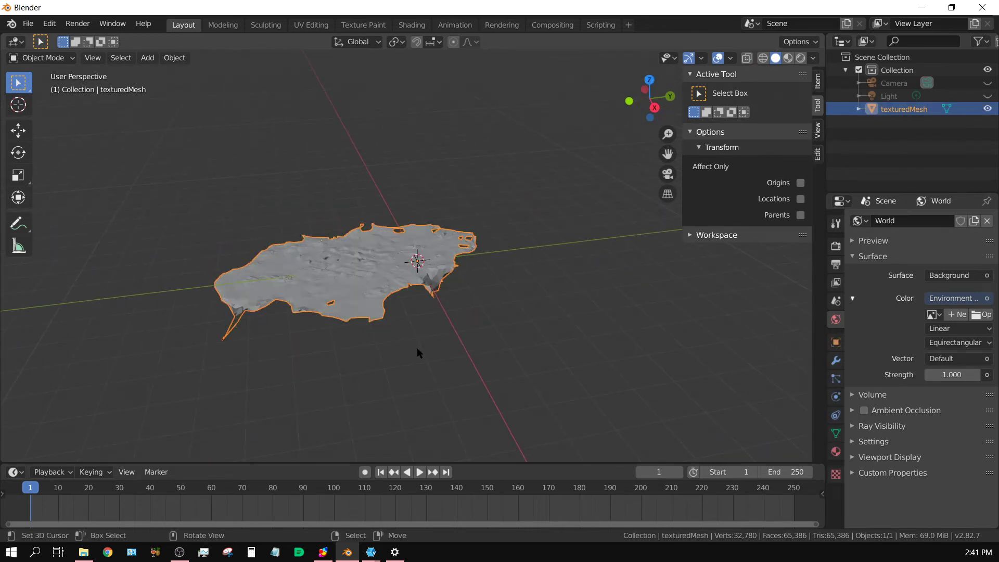
Step: Rotate texturedMesh 180° about the X axis so it sits upright
{"action": "key", "text": "r"}
{"action": "key", "text": "x"}
{"action": "key", "text": "1"}
{"action": "key", "text": "8"}
{"action": "key", "text": "0"}
{"action": "key", "text": "Return"}
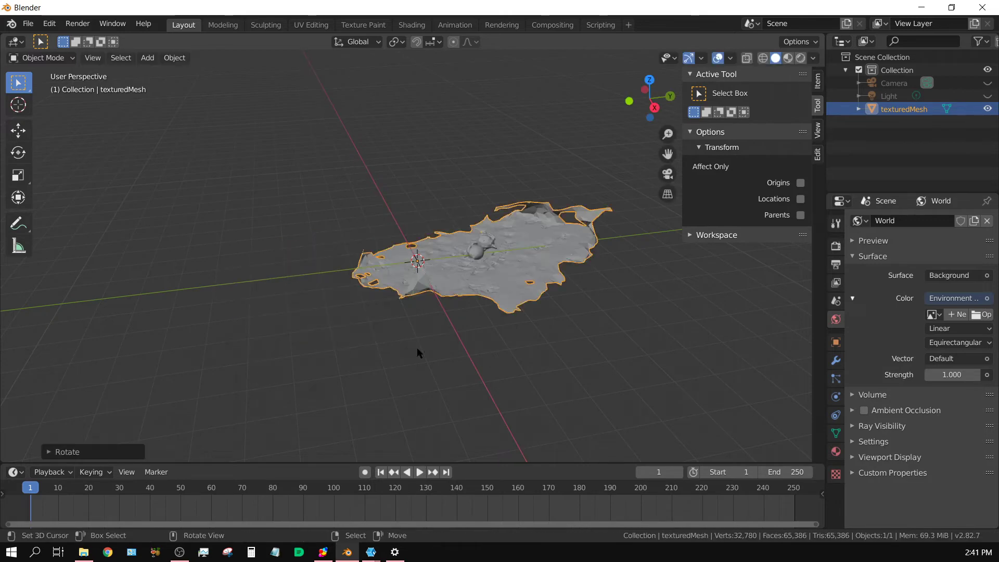
Step: Switch to Material Preview and inspect the two textured monkey heads up close
{"action": "scroll", "coordinate": [392, 286], "scroll_direction": "up", "scroll_amount": 6}
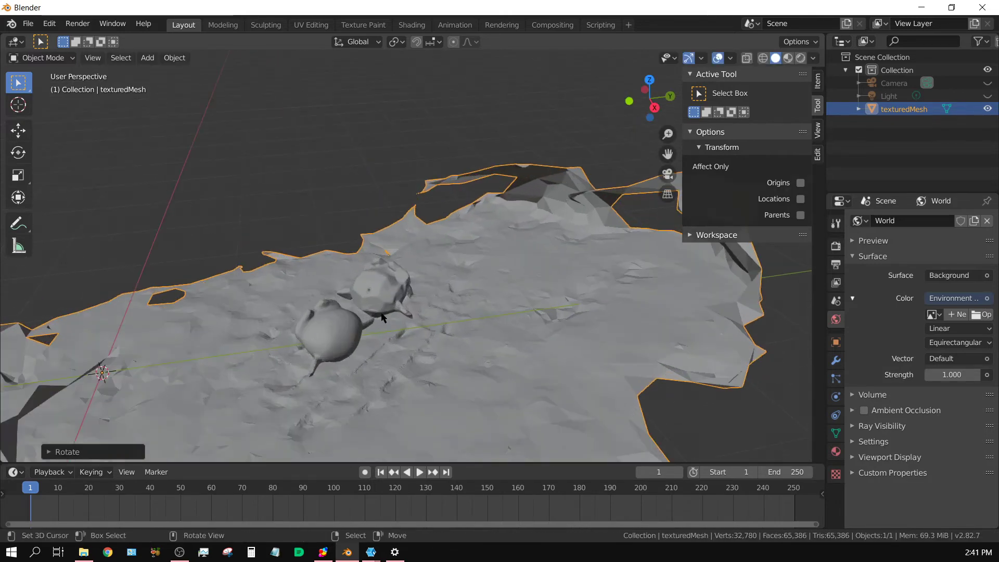
{"action": "scroll", "coordinate": [379, 323], "scroll_direction": "up", "scroll_amount": 5}
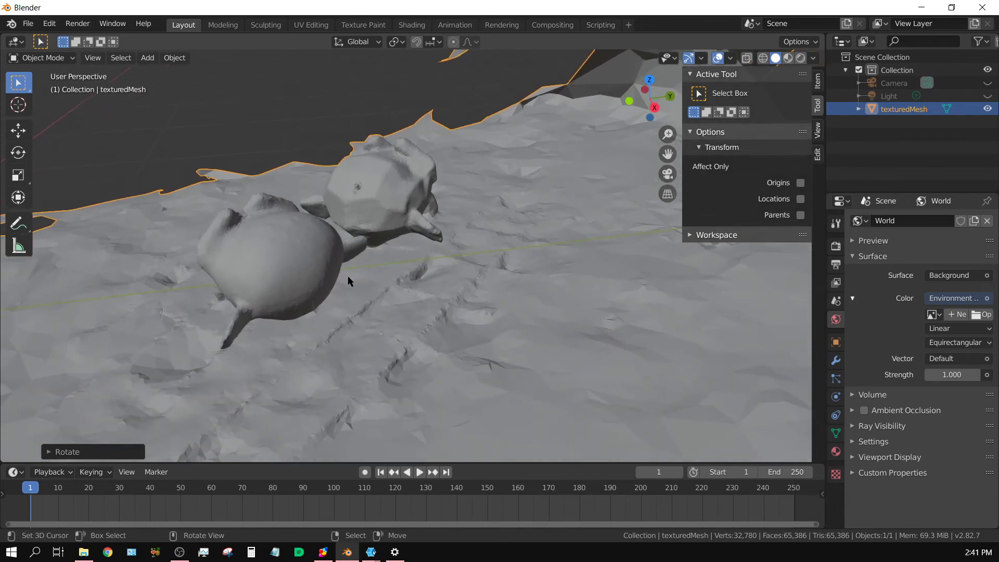
{"action": "key", "text": "z"}
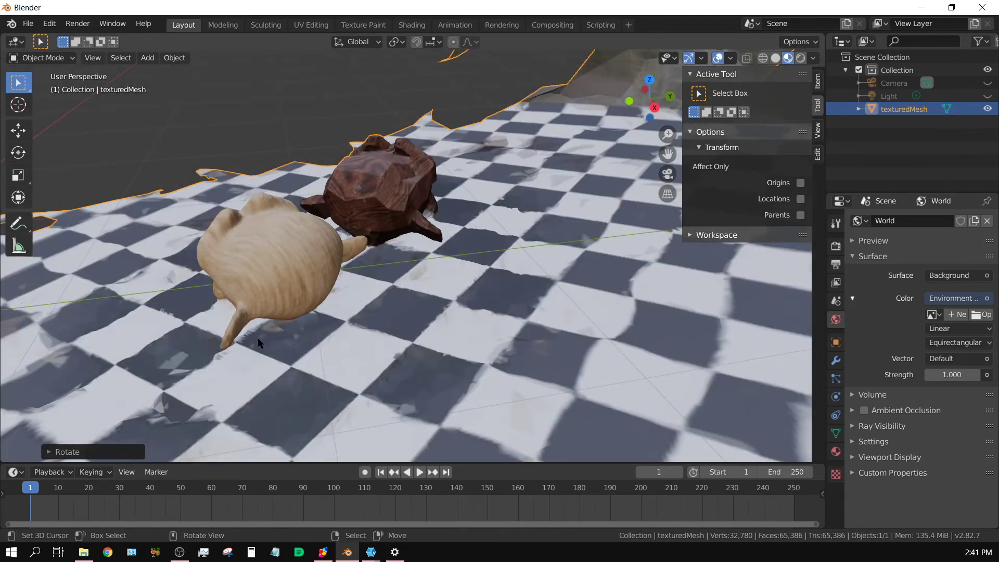
{"action": "middle_click_drag", "start_coordinate": [258, 338], "coordinate": [308, 337]}
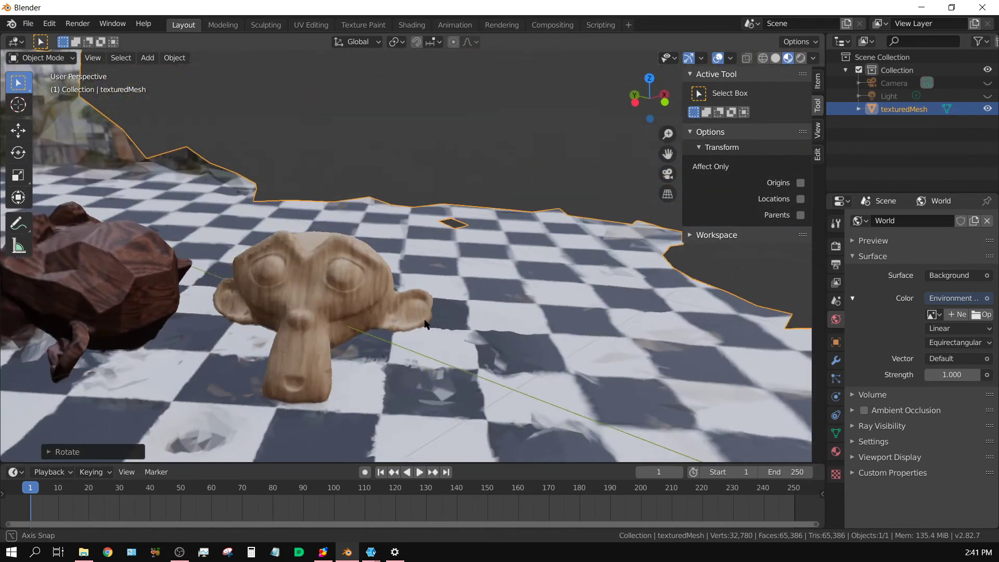
{"action": "middle_click_drag", "start_coordinate": [425, 324], "coordinate": [483, 310]}
{"action": "middle_click_drag", "start_coordinate": [364, 295], "coordinate": [406, 178]}
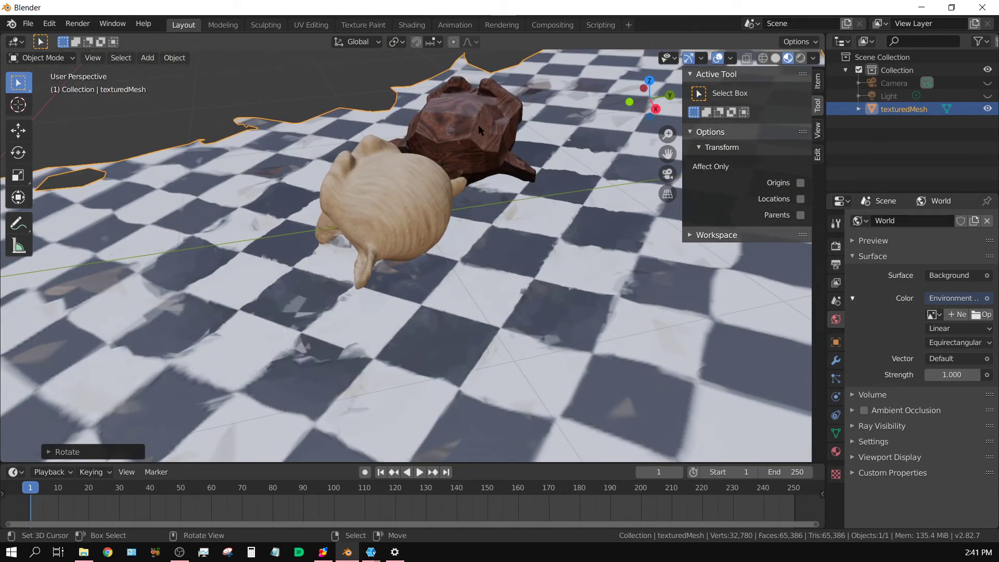
{"action": "middle_click_drag", "start_coordinate": [484, 144], "coordinate": [375, 305], "text": "shift"}
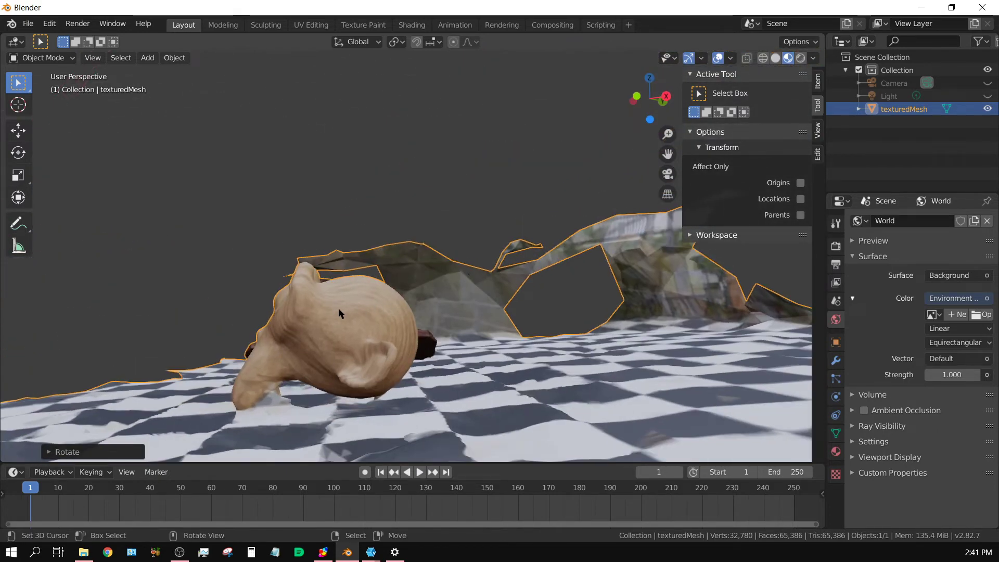
{"action": "middle_click_drag", "start_coordinate": [345, 348], "coordinate": [552, 254]}
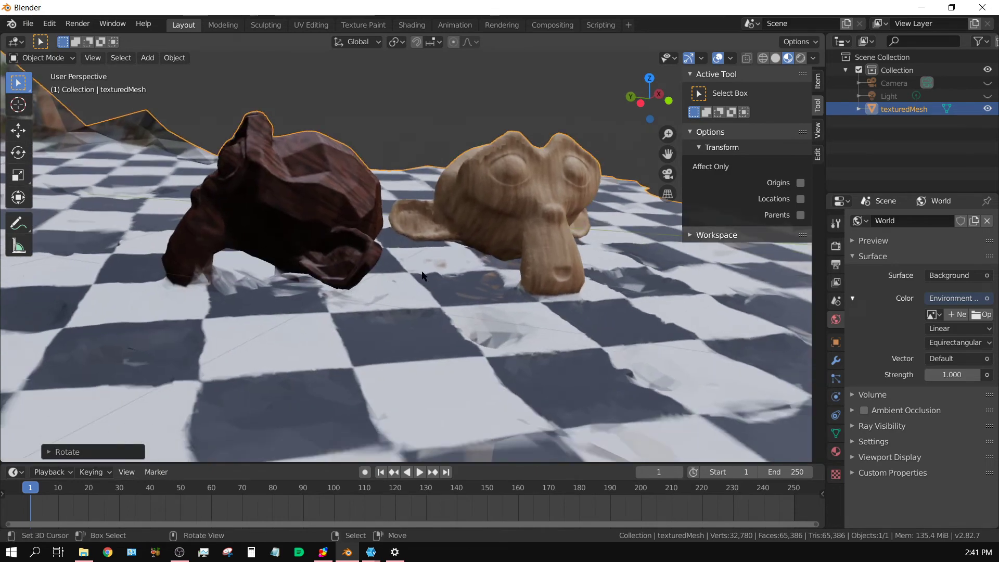
{"action": "middle_click_drag", "start_coordinate": [383, 274], "coordinate": [382, 299]}
{"action": "scroll", "coordinate": [391, 237], "scroll_direction": "down", "scroll_amount": 4}
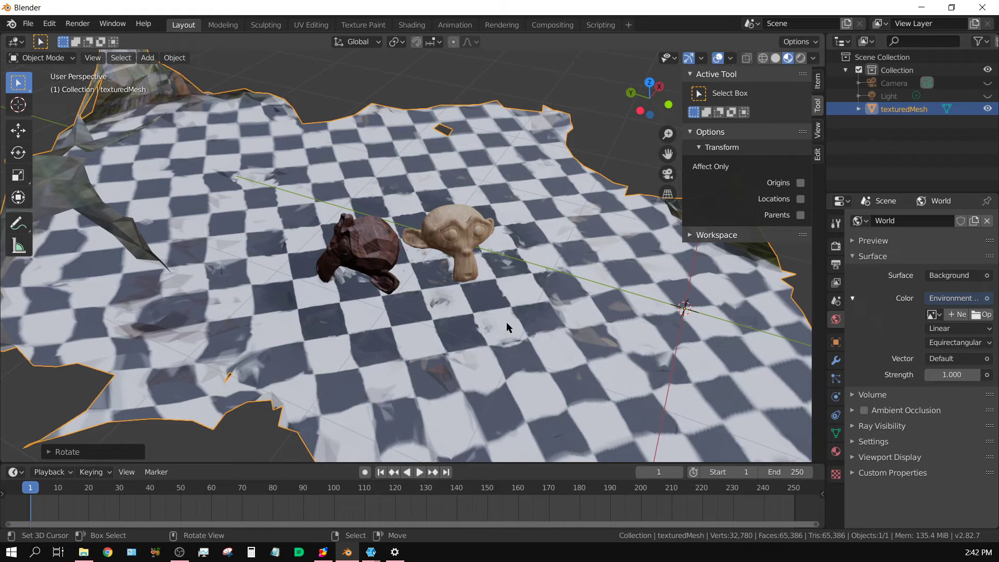
{"action": "scroll", "coordinate": [507, 322], "scroll_direction": "up", "scroll_amount": 6}
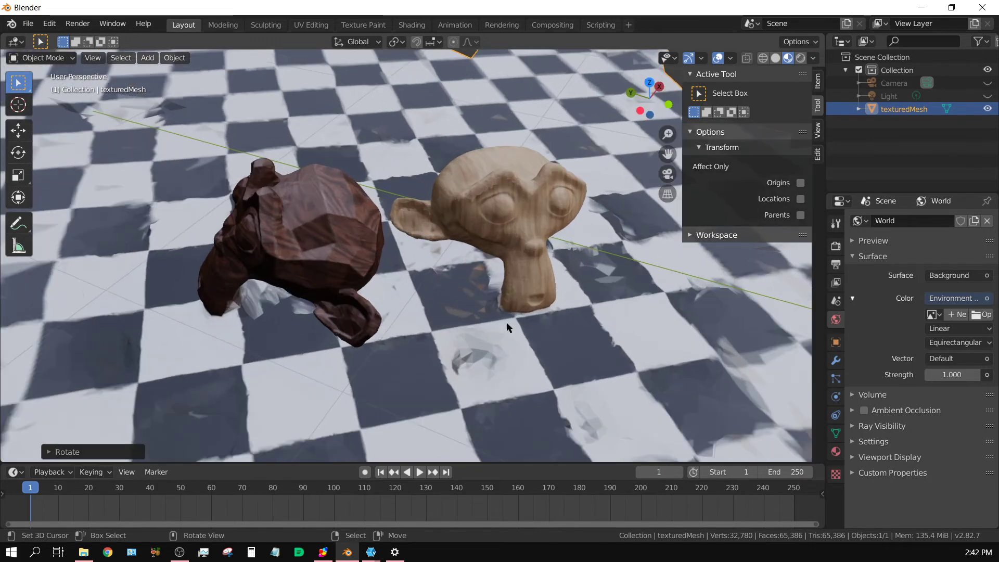
{"action": "middle_click_drag", "start_coordinate": [506, 323], "coordinate": [541, 301]}
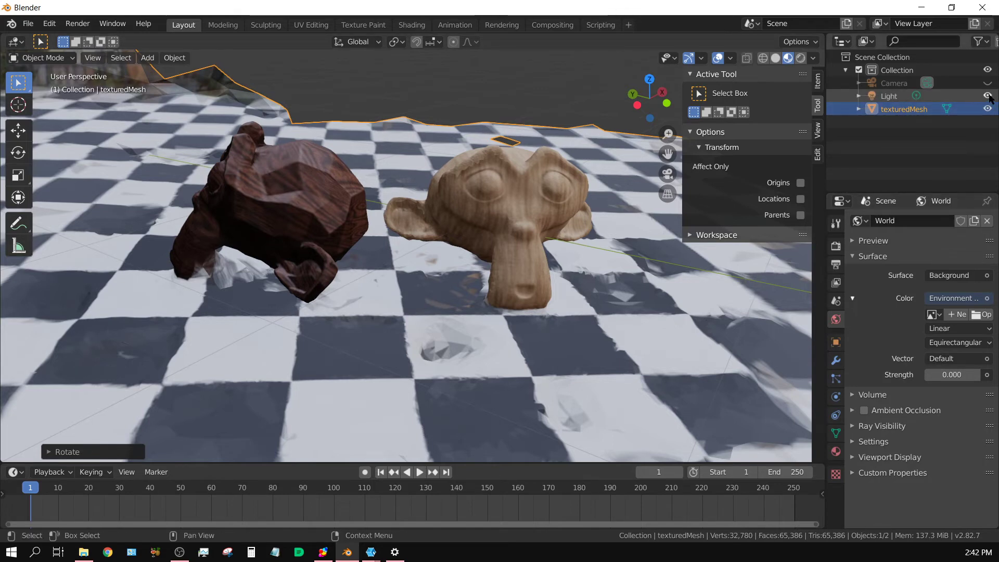
Step: Select the Light and move it to a spot above the checkerboard scan
{"action": "left_click", "coordinate": [931, 97]}
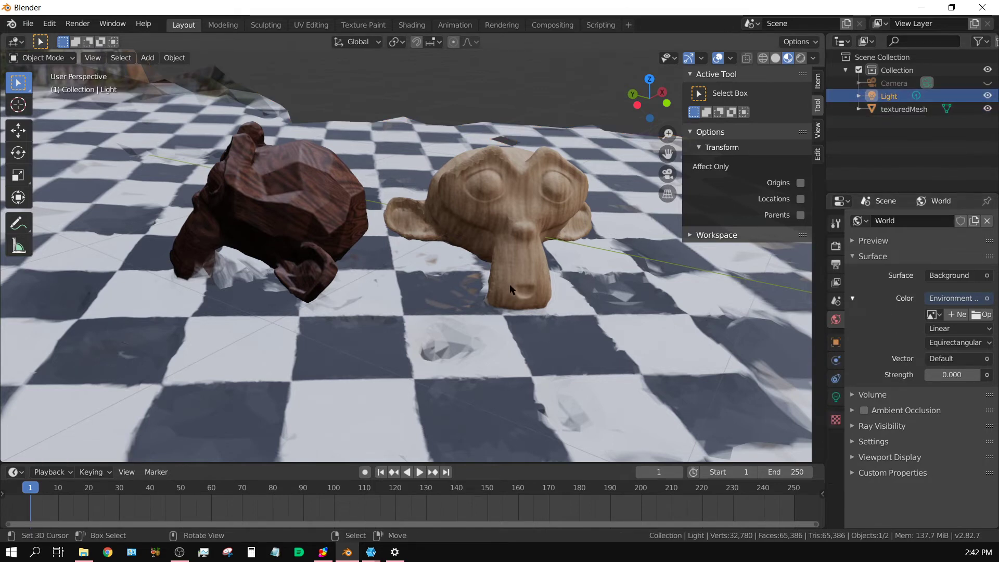
{"action": "scroll", "coordinate": [510, 290], "scroll_direction": "down", "scroll_amount": 5}
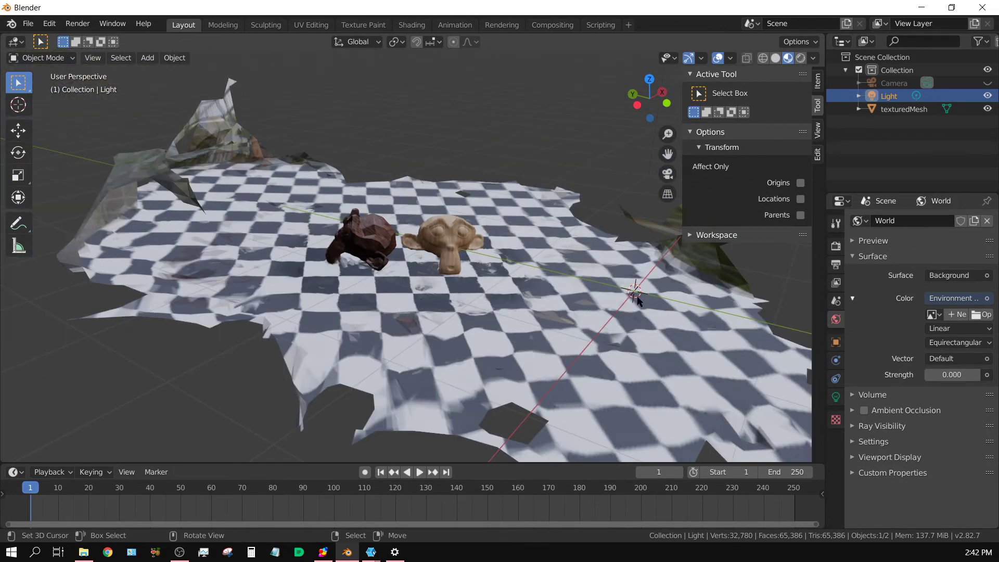
{"action": "scroll", "coordinate": [629, 305], "scroll_direction": "down", "scroll_amount": 4}
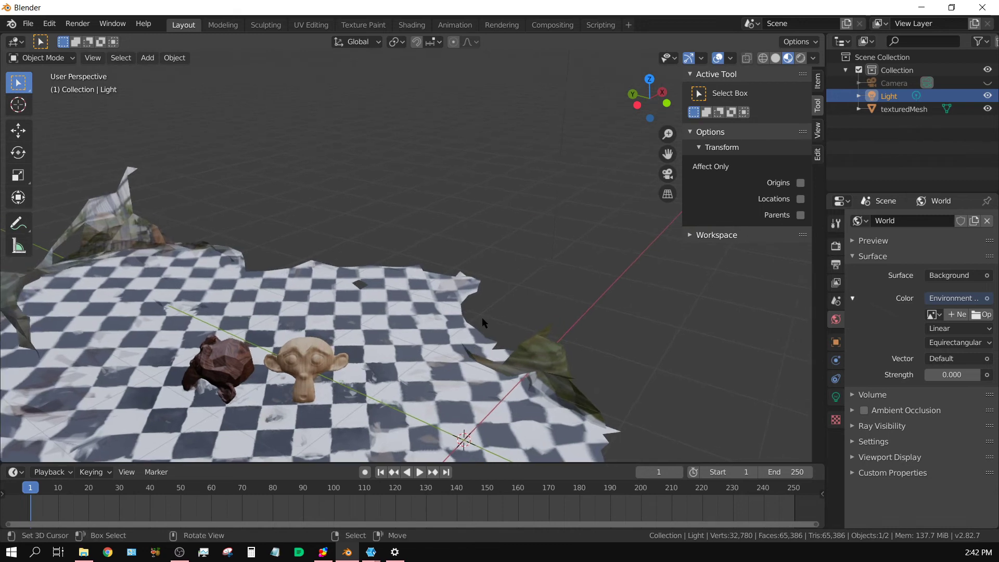
{"action": "scroll", "coordinate": [484, 321], "scroll_direction": "down", "scroll_amount": 3}
{"action": "scroll", "coordinate": [490, 209], "scroll_direction": "up", "scroll_amount": 3}
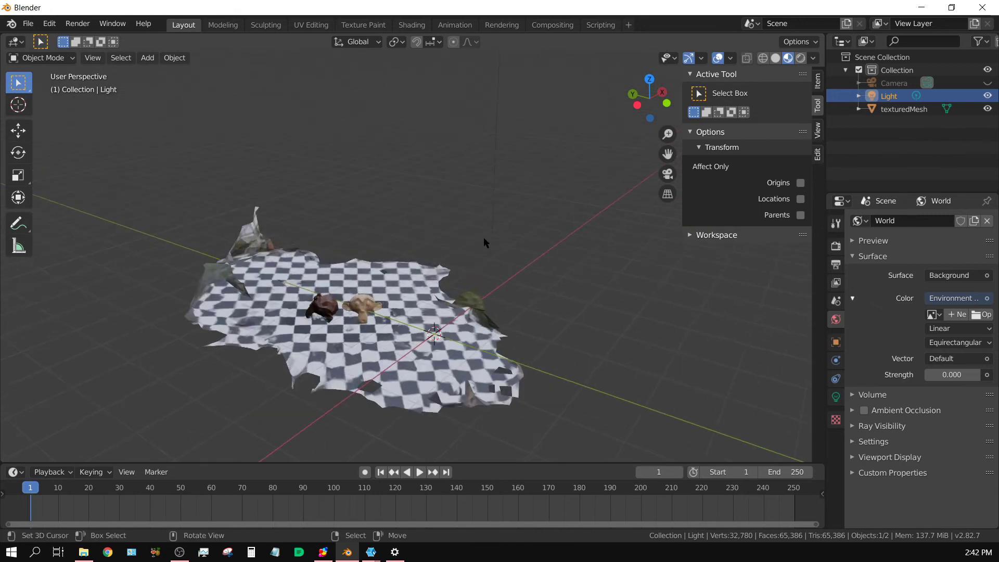
{"action": "key", "text": "g"}
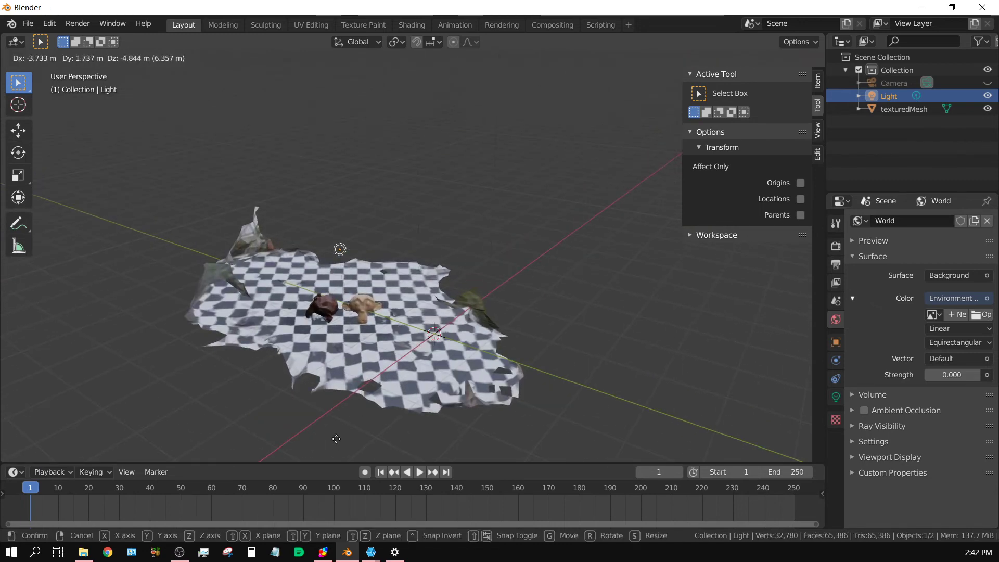
{"action": "left_click", "coordinate": [336, 439]}
{"action": "middle_click_drag", "start_coordinate": [344, 407], "coordinate": [493, 424]}
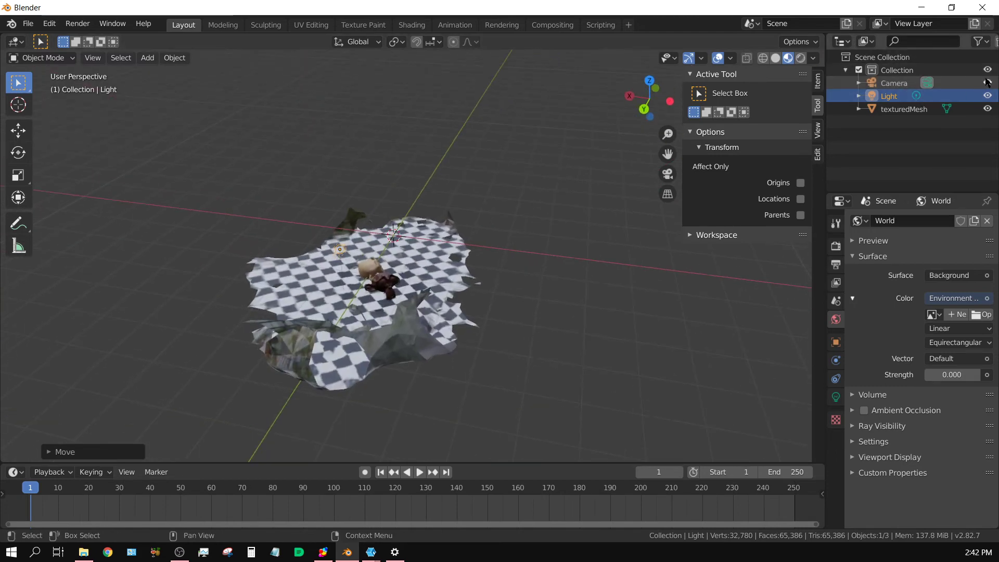
Step: Look through the Camera with Numpad 0 and centre its frame
{"action": "left_click", "coordinate": [893, 86]}
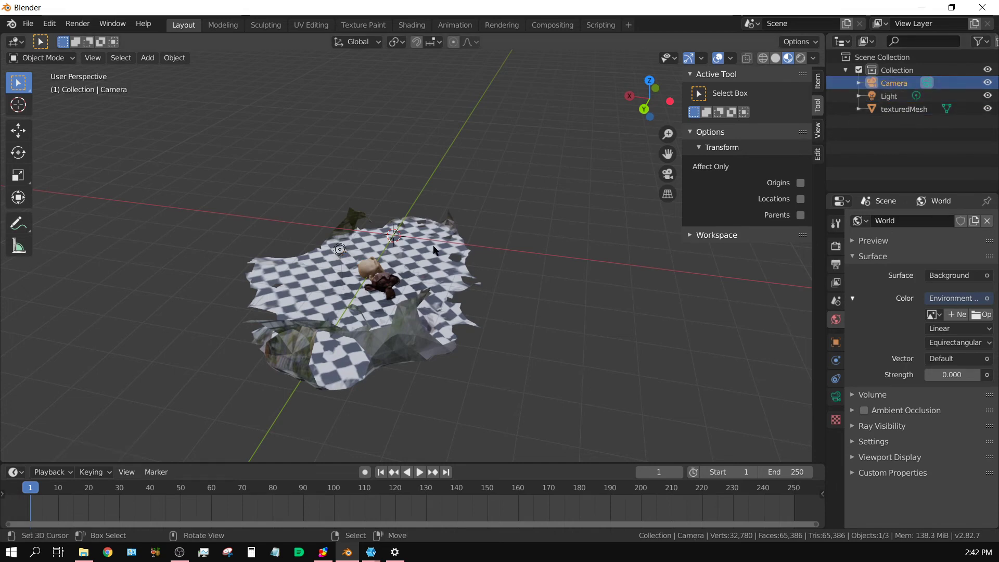
{"action": "key", "text": "KP_0"}
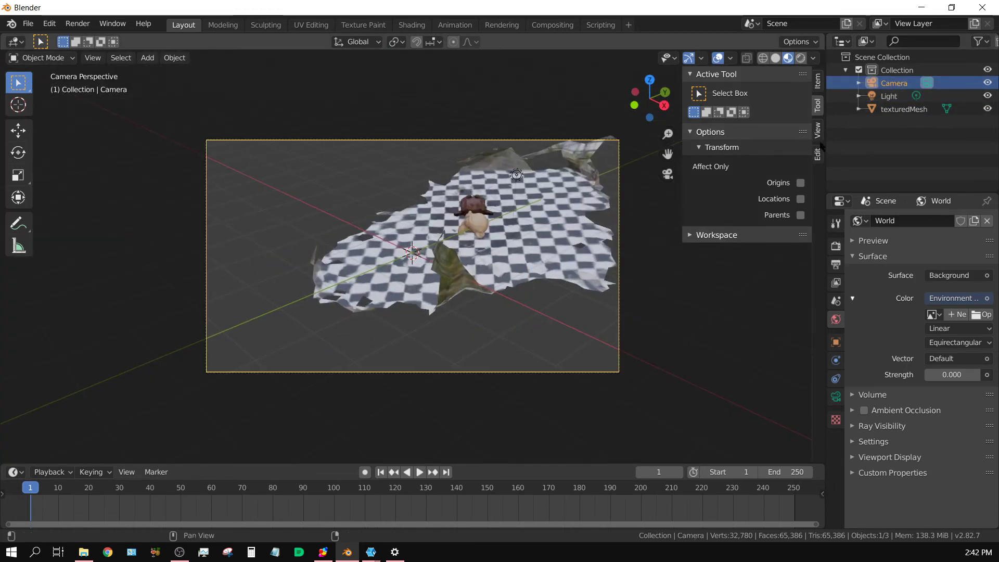
{"action": "scroll", "coordinate": [501, 291], "scroll_direction": "up", "scroll_amount": 1}
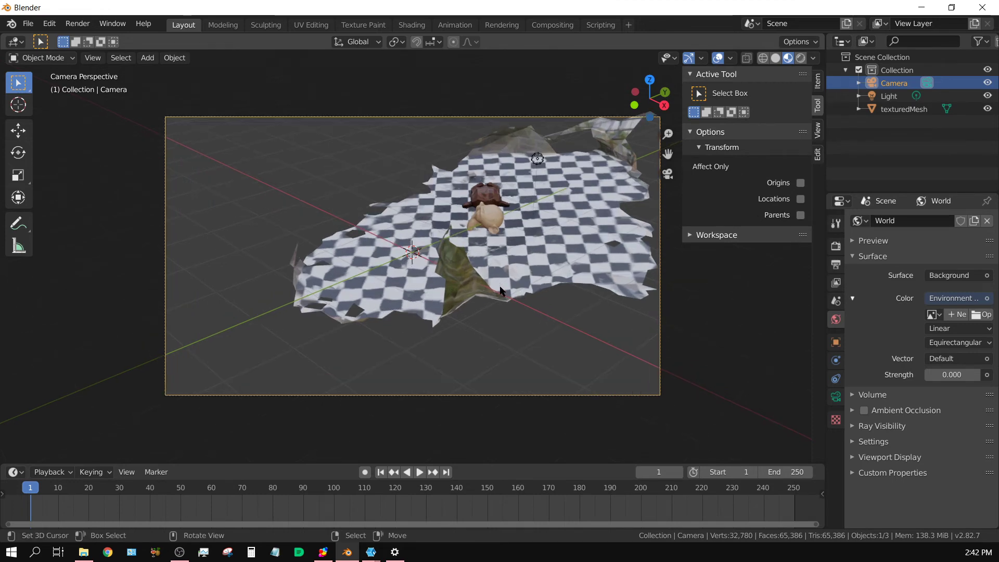
{"action": "scroll", "coordinate": [500, 292], "scroll_direction": "up", "scroll_amount": 2}
{"action": "middle_click_drag", "start_coordinate": [500, 291], "coordinate": [446, 316], "text": "shift"}
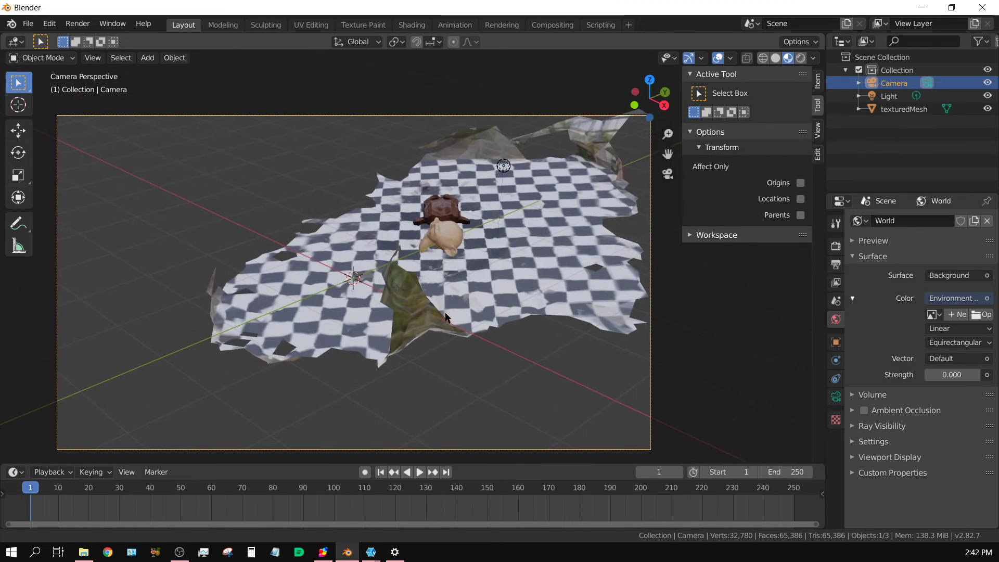
Step: Enable Lock Camera to View and frame the two heads close up
{"action": "left_click", "coordinate": [816, 133]}
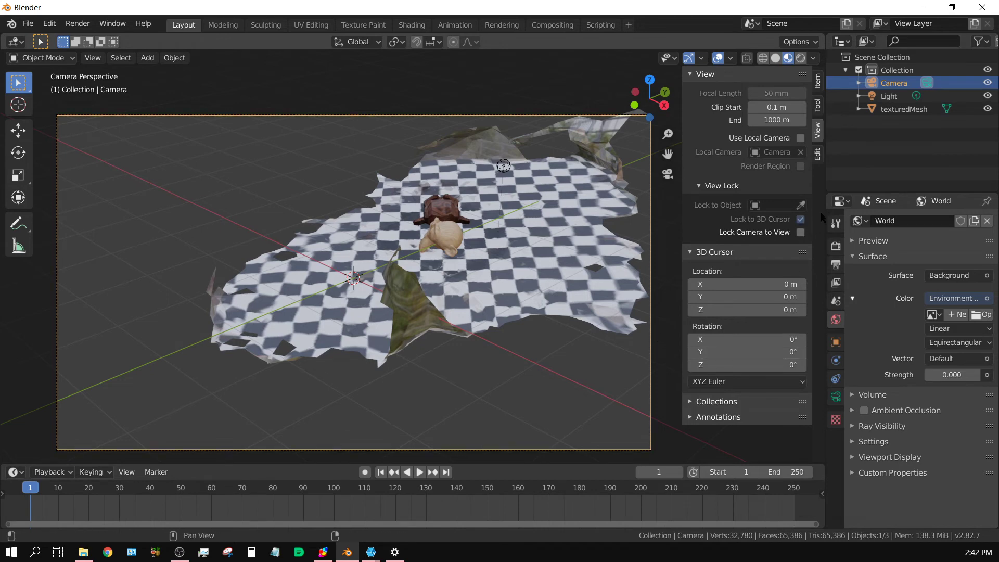
{"action": "left_click", "coordinate": [800, 232]}
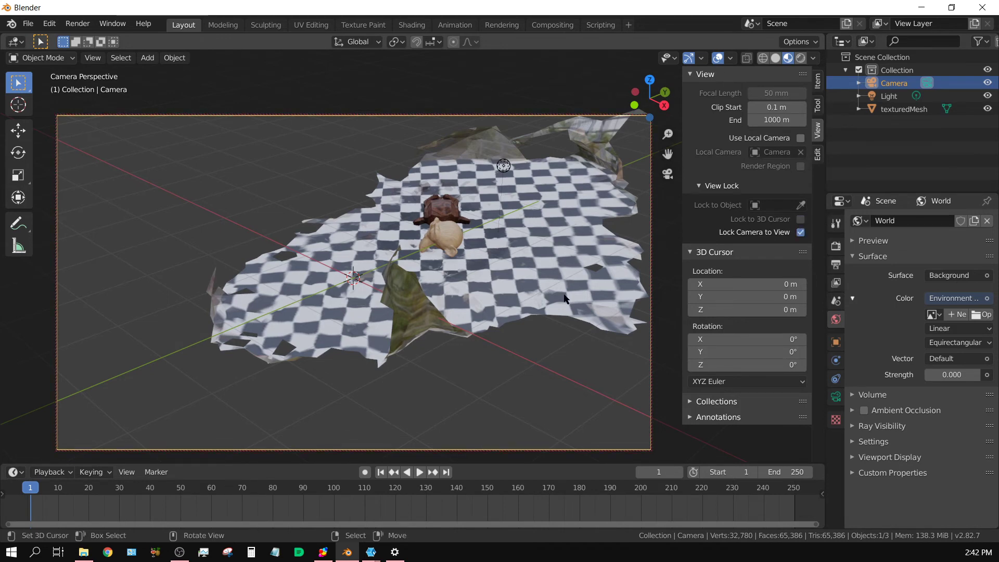
{"action": "scroll", "coordinate": [506, 292], "scroll_direction": "up", "scroll_amount": 6}
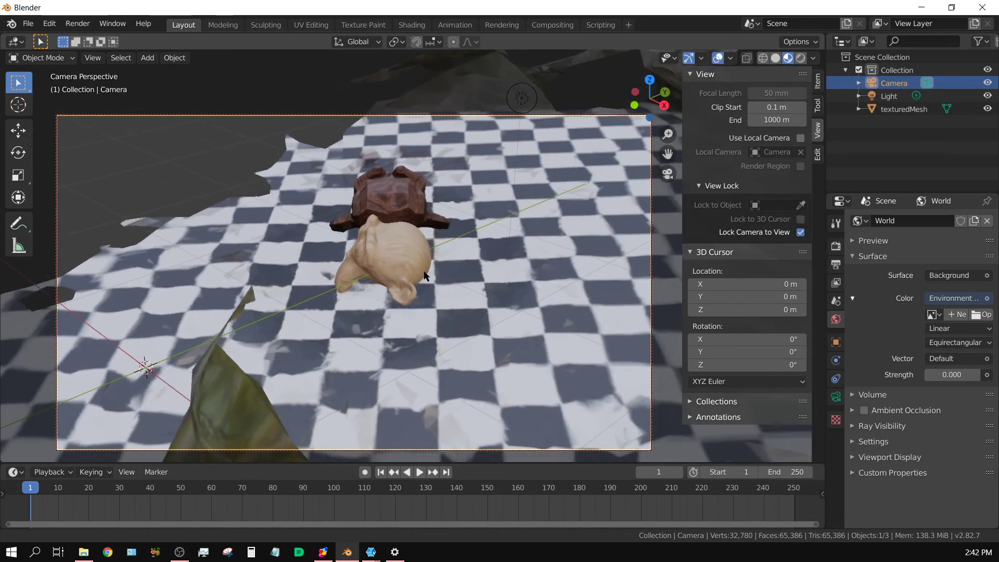
{"action": "middle_click_drag", "start_coordinate": [424, 276], "coordinate": [370, 329]}
{"action": "left_click", "coordinate": [421, 300]}
{"action": "middle_click_drag", "start_coordinate": [473, 336], "coordinate": [355, 335], "text": "shift"}
{"action": "scroll", "coordinate": [371, 312], "scroll_direction": "up", "scroll_amount": 3}
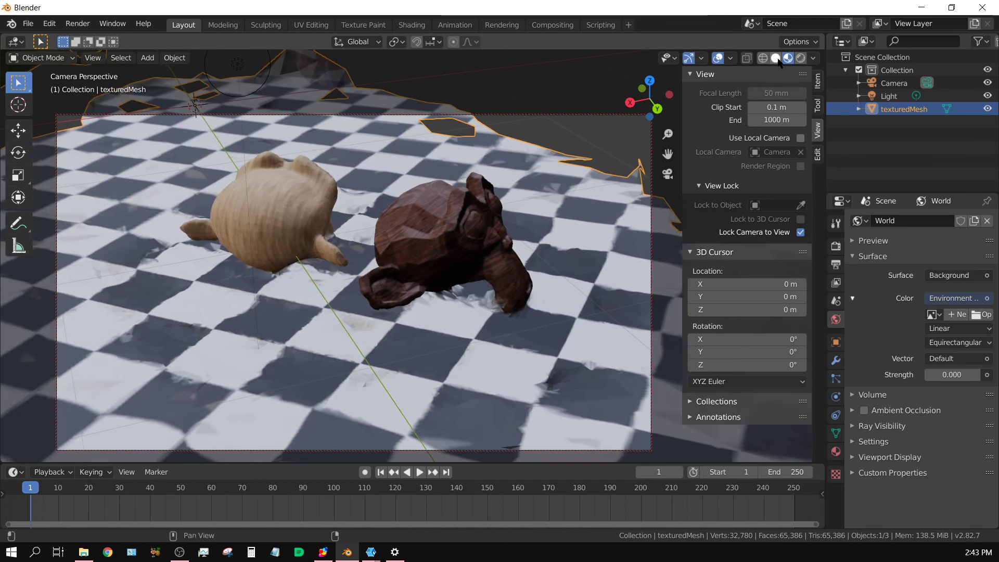
Step: Set Cycles to GPU Compute with 256 render samples and render the camera view
{"action": "left_click", "coordinate": [776, 58]}
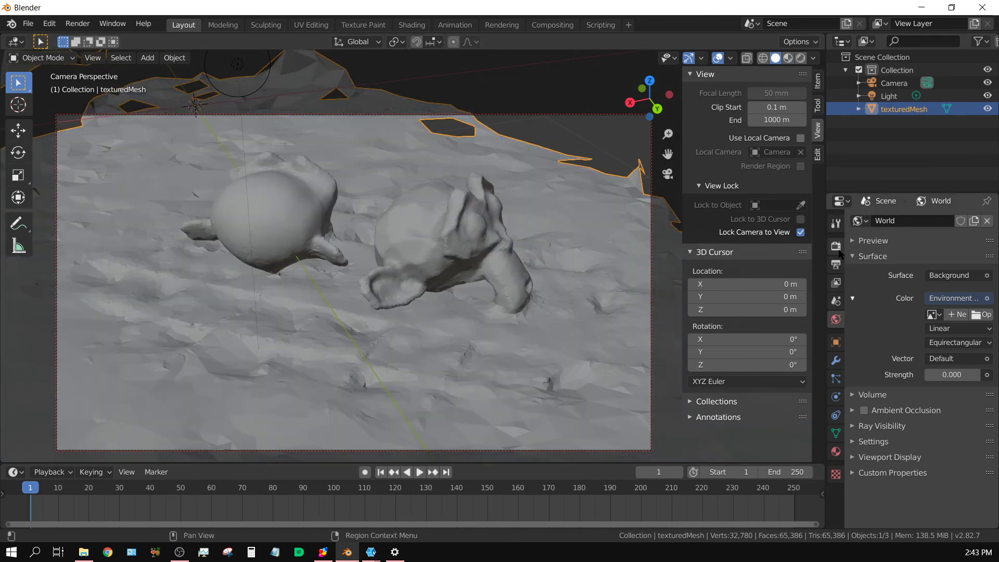
{"action": "left_click", "coordinate": [836, 247]}
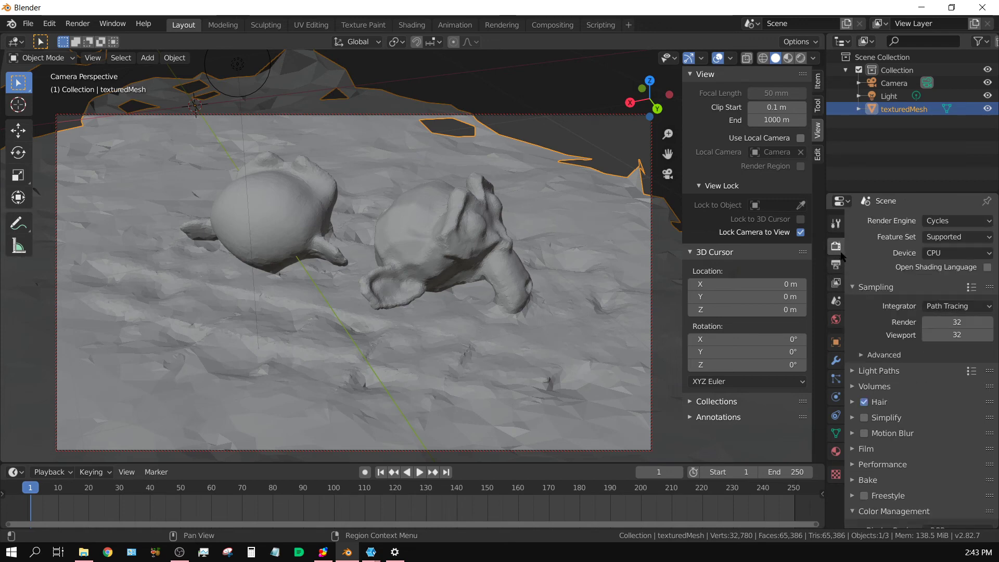
{"action": "left_click", "coordinate": [941, 255]}
{"action": "key", "text": "Return"}
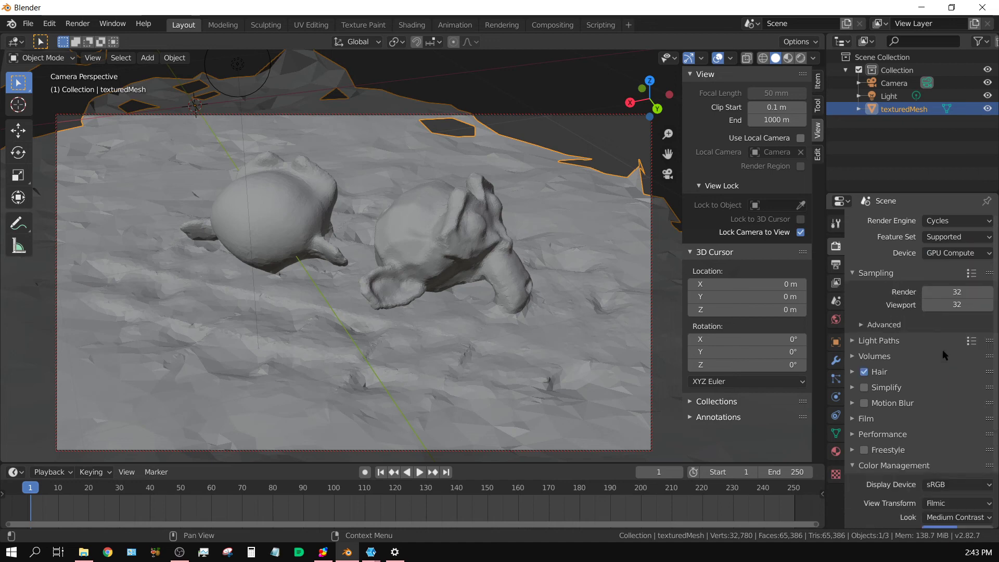
{"action": "left_click", "coordinate": [956, 292]}
{"action": "left_click", "coordinate": [78, 24]}
{"action": "left_click", "coordinate": [99, 39]}
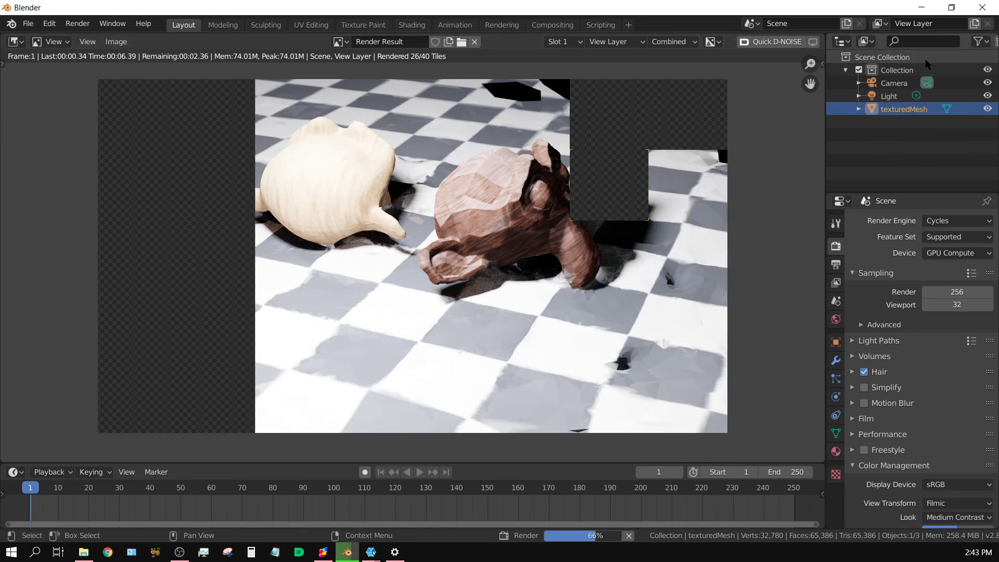
Step: Set the point light's Power to 250 W and render the image again
{"action": "left_click", "coordinate": [889, 96]}
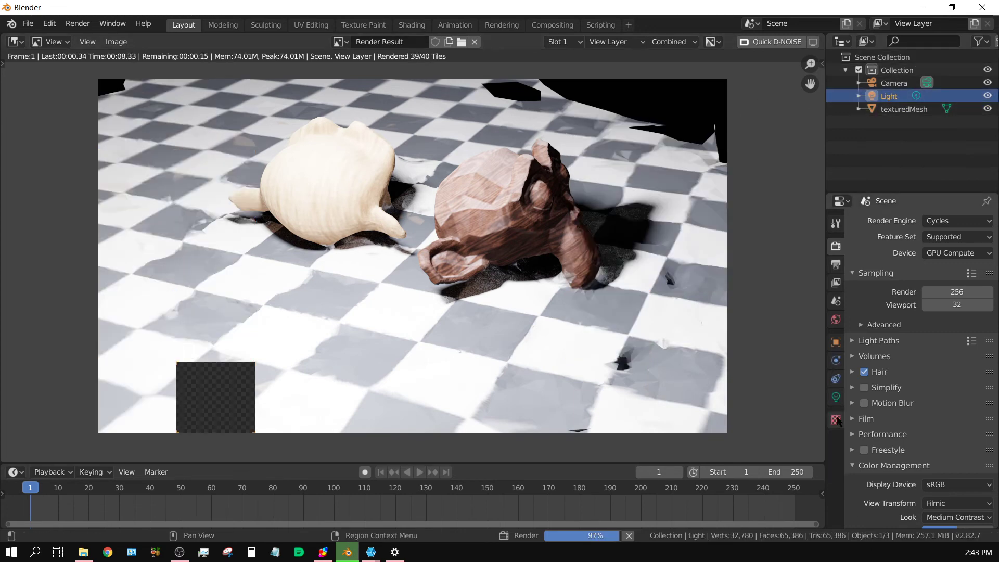
{"action": "left_click", "coordinate": [836, 398]}
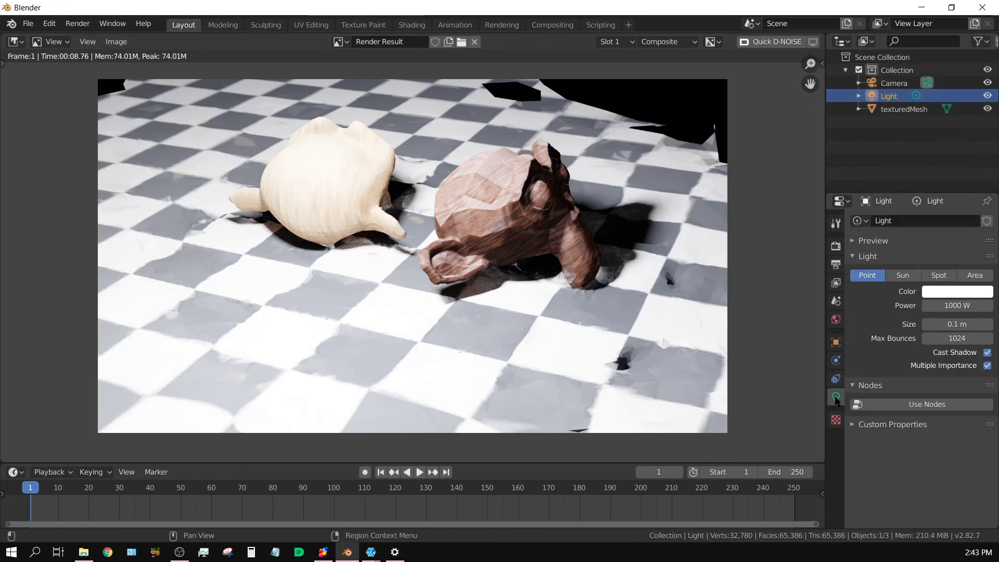
{"action": "left_click", "coordinate": [955, 306]}
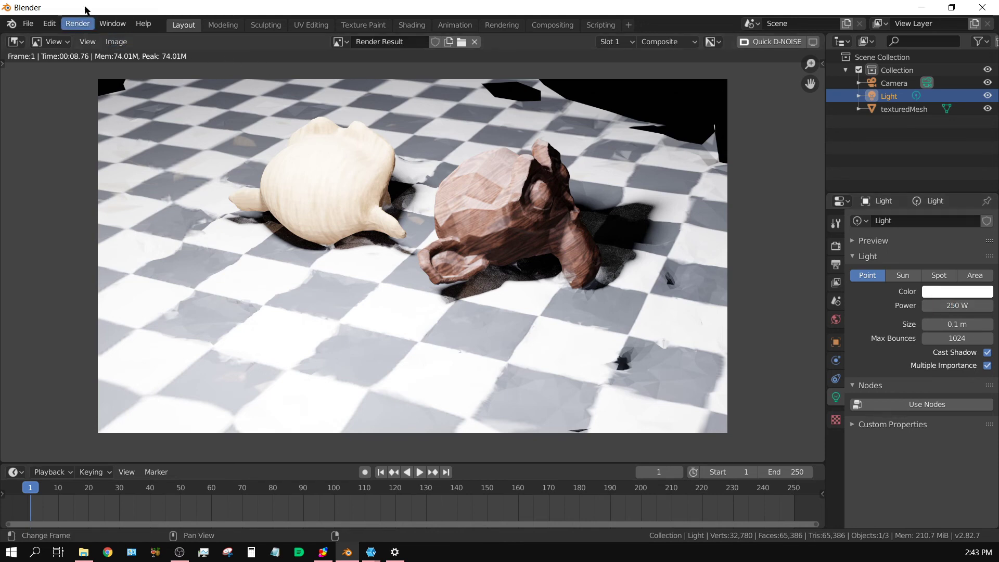
{"action": "left_click", "coordinate": [78, 24]}
{"action": "left_click", "coordinate": [102, 37]}
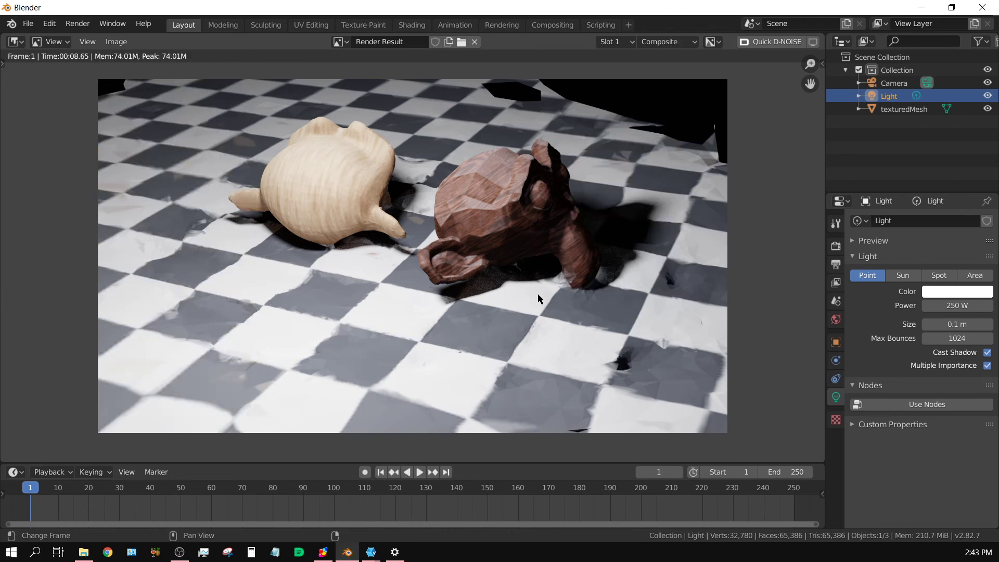
Step: Switch the render area back to a 3D Viewport and re-aim the locked camera slightly
{"action": "left_click", "coordinate": [15, 41]}
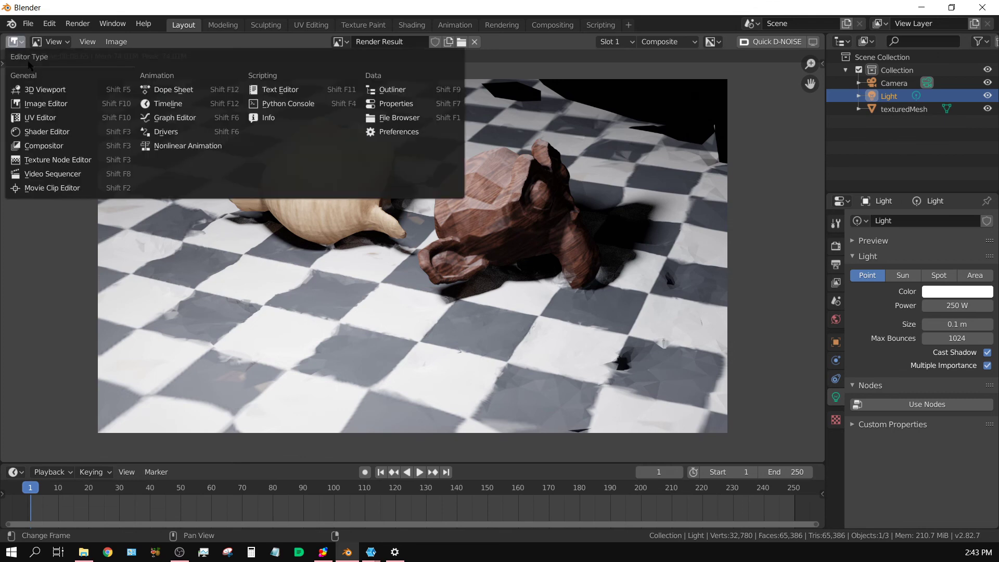
{"action": "left_click", "coordinate": [41, 89]}
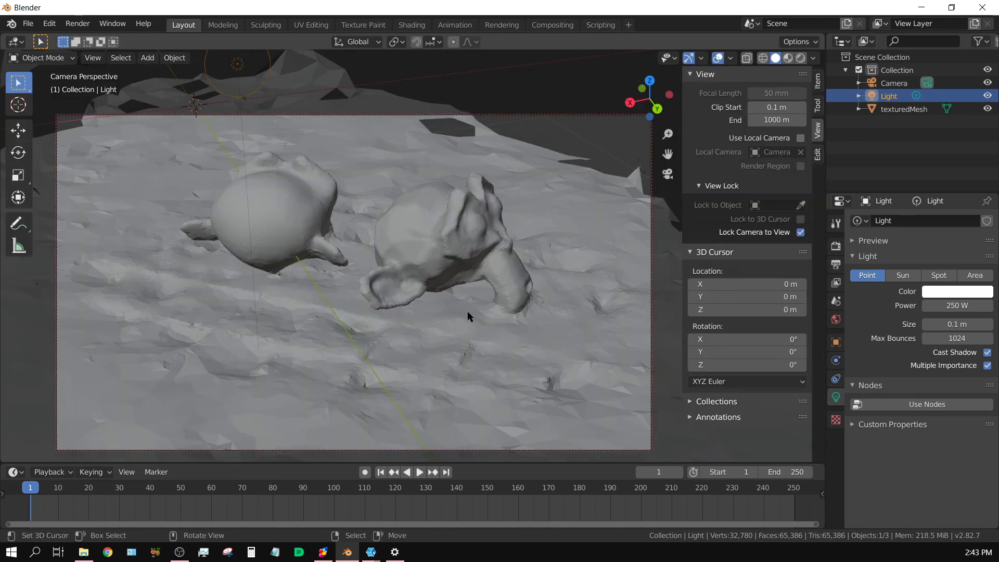
{"action": "middle_click_drag", "start_coordinate": [468, 317], "coordinate": [460, 298]}
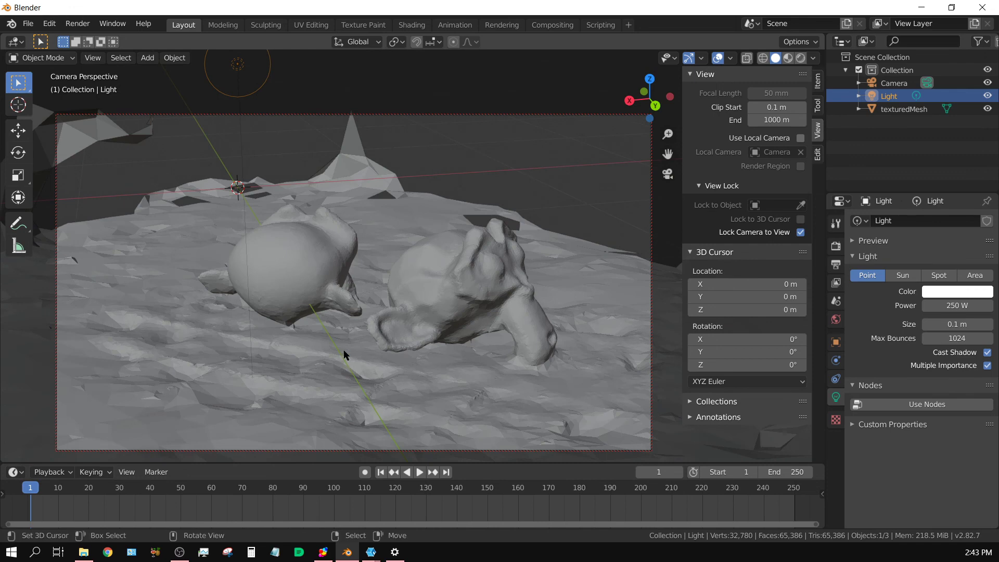